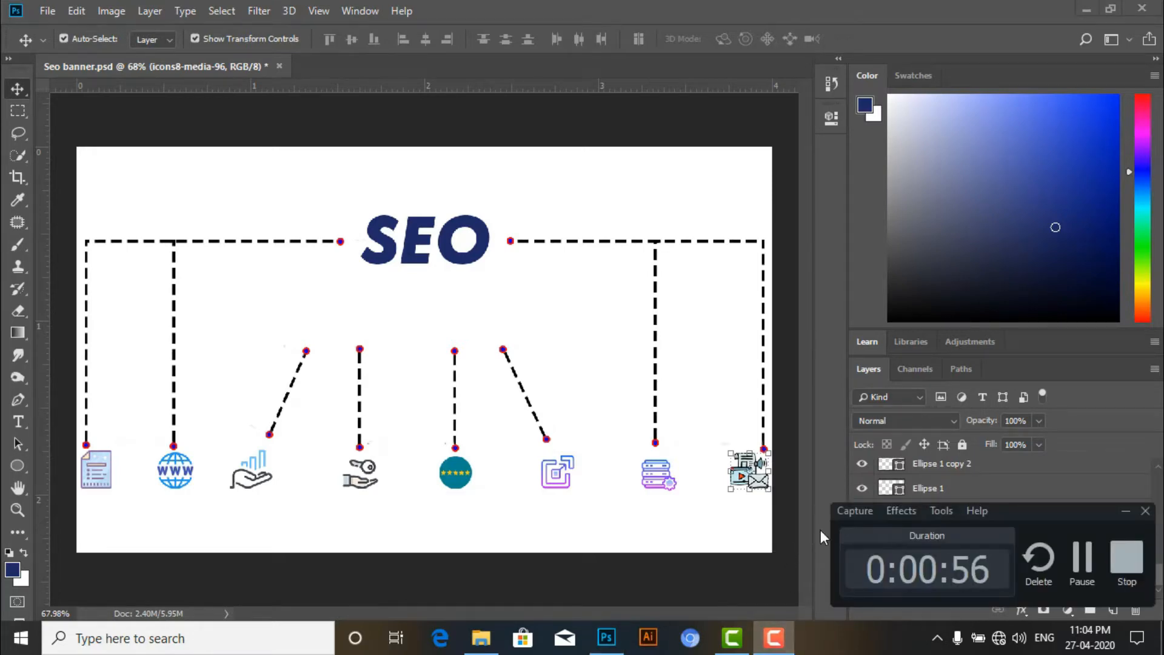
pyautogui.click(1126, 512)
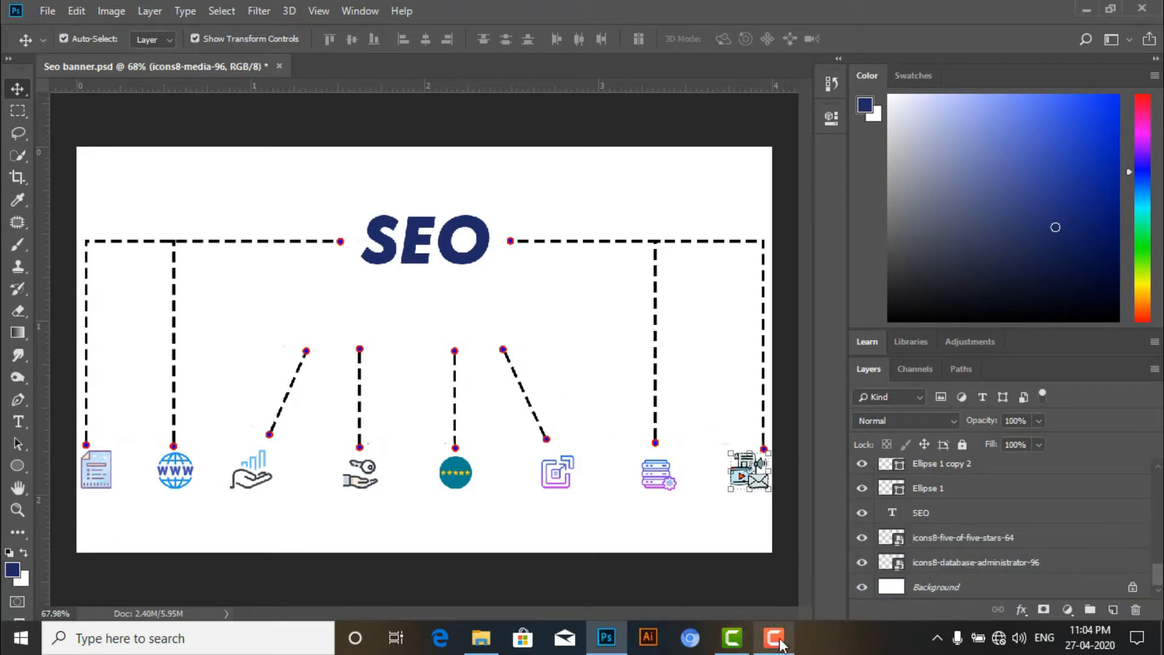
pyautogui.moveTo(773, 637)
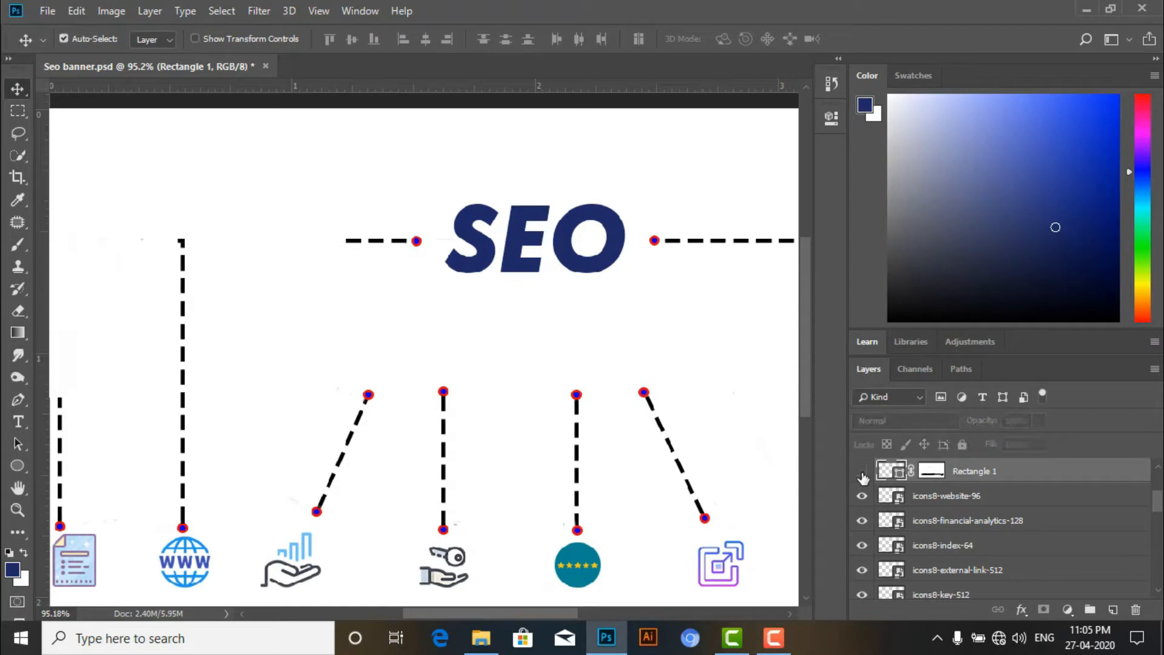
# Draw an unfilled rectangle with a dashed black stroke, about 1172 by 352 px, through the SEO title and spanning the outer connector dots
pyautogui.scroll(-1, 613, 357)
pyautogui.scroll(-2, 613, 357)
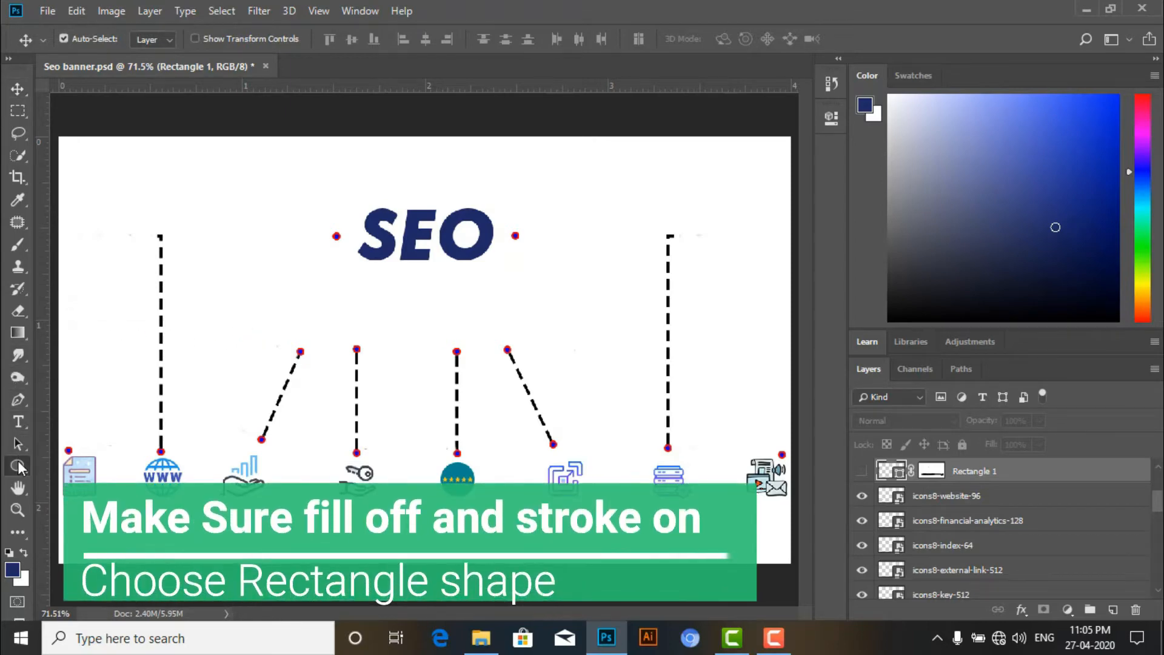
pyautogui.click(19, 462)
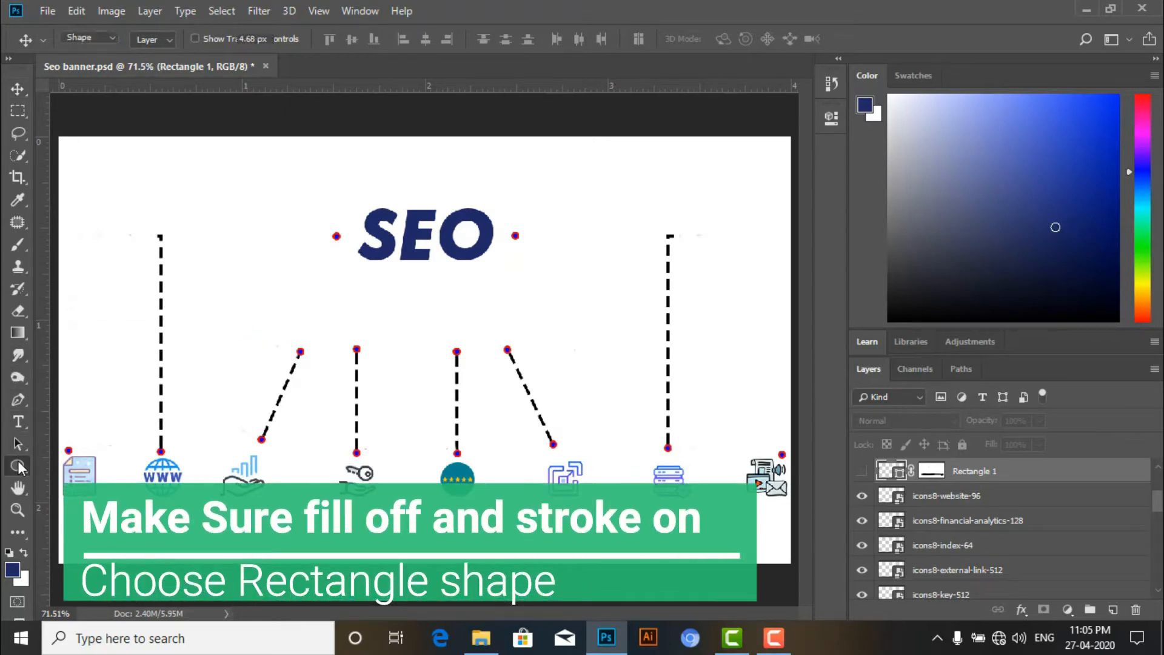
pyautogui.click(59, 465)
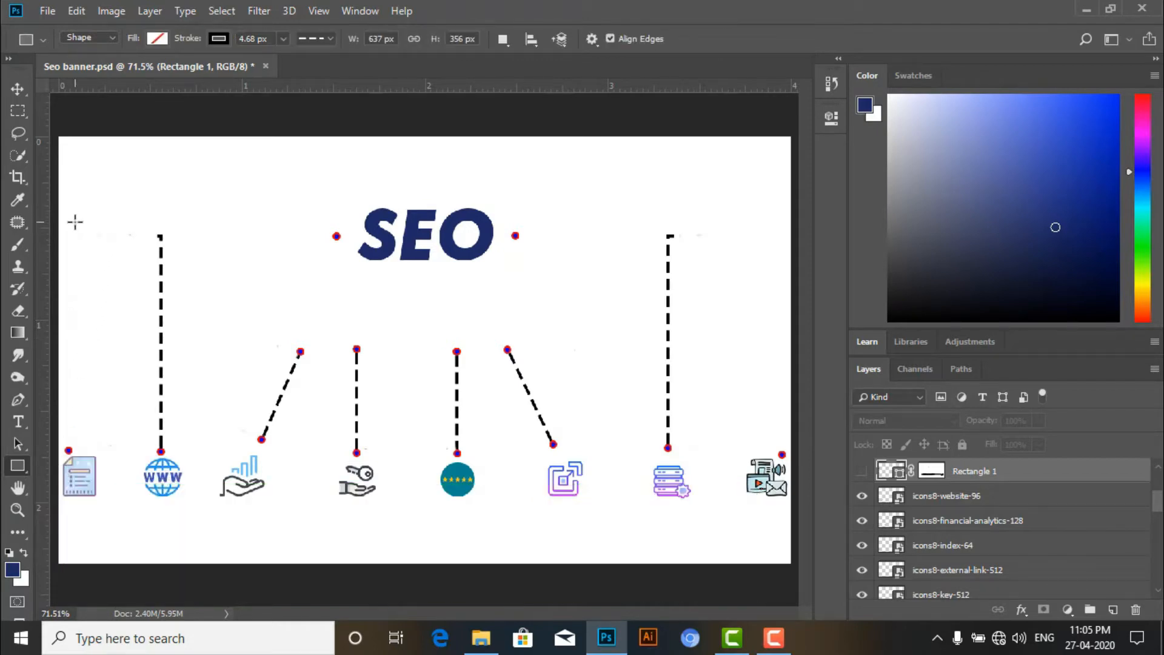
pyautogui.moveTo(74, 235)
pyautogui.mouseDown()
pyautogui.moveTo(176, 284)
pyautogui.moveTo(291, 317)
pyautogui.moveTo(534, 357)
pyautogui.moveTo(642, 390)
pyautogui.moveTo(746, 394)
pyautogui.moveTo(784, 446)
pyautogui.mouseUp()
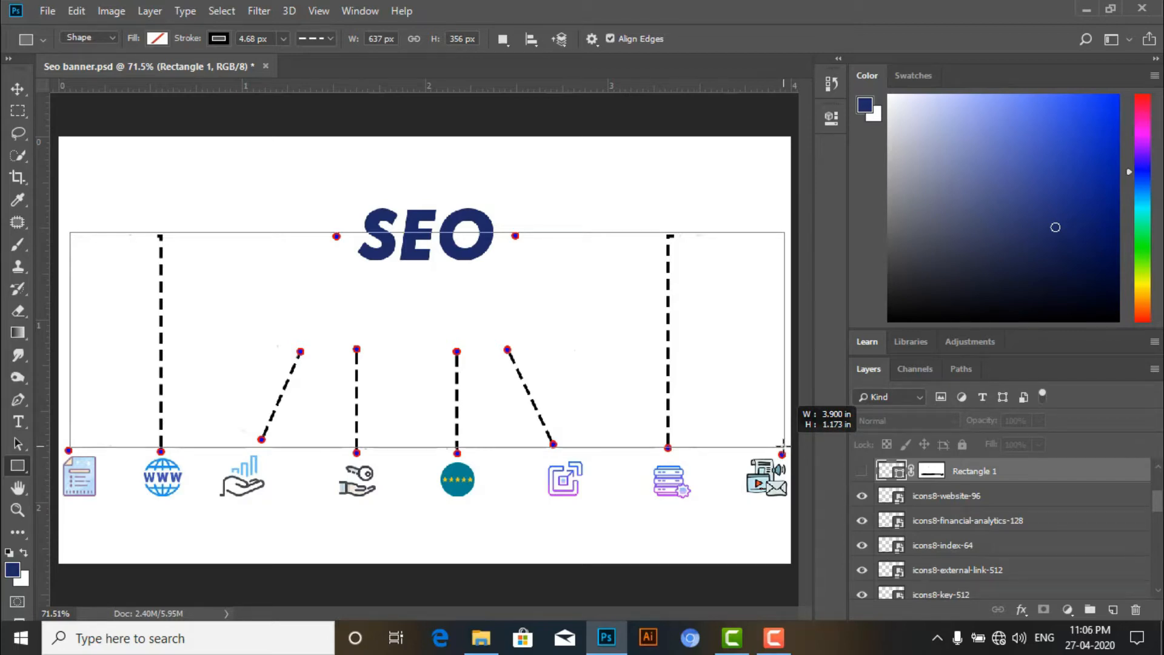
pyautogui.moveTo(783, 446); pyautogui.dragTo(782, 445)
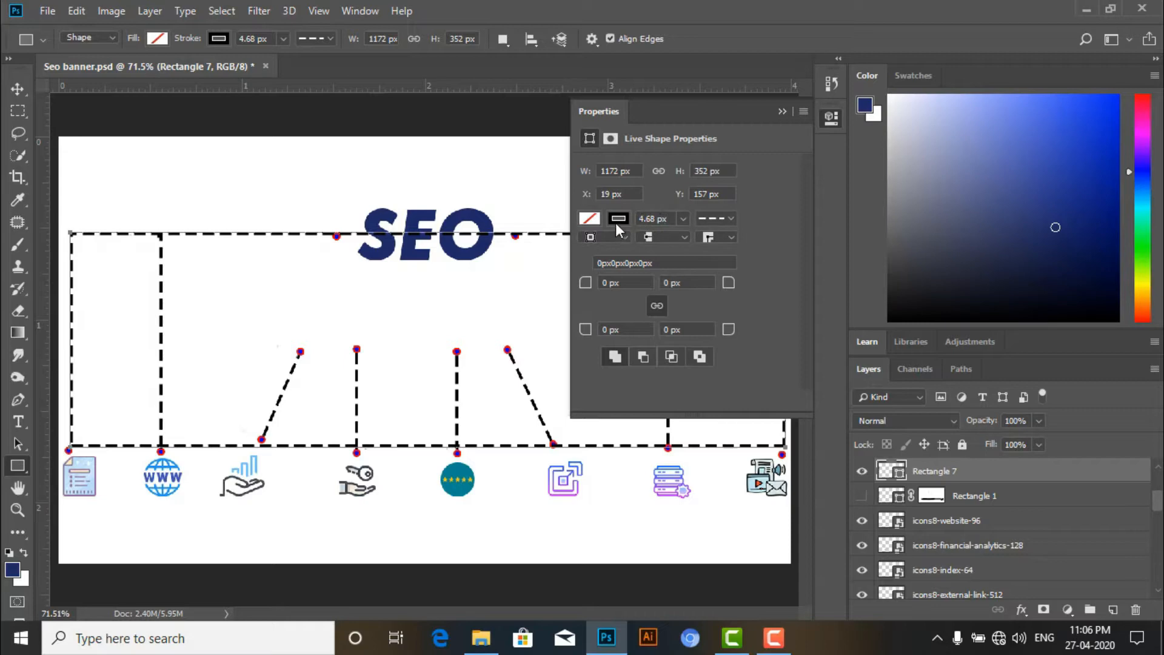
# Try the solid stroke style on the new rectangle and return it to the dashed style
pyautogui.click(590, 217)
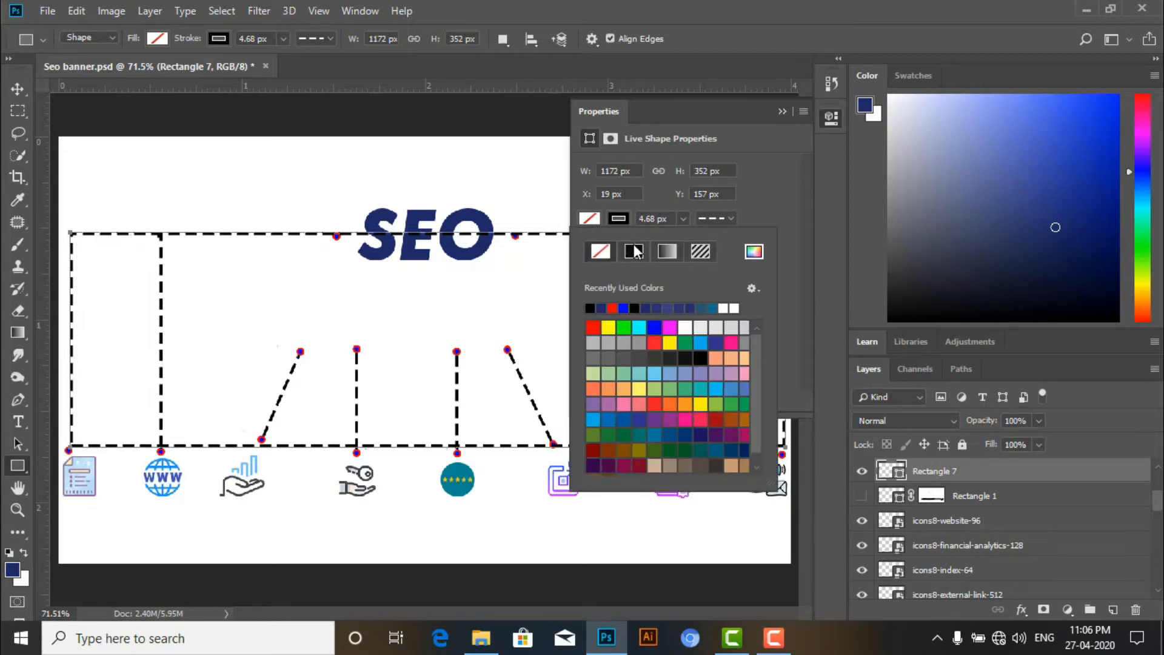
pyautogui.click(764, 205)
pyautogui.click(727, 217)
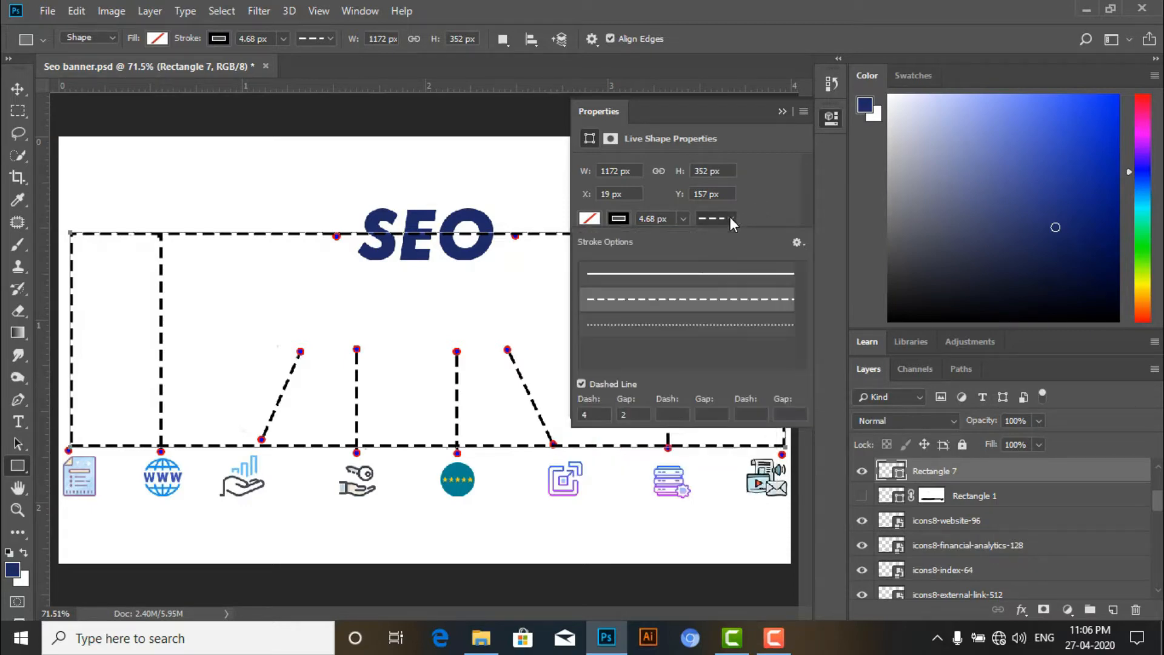
pyautogui.click(666, 275)
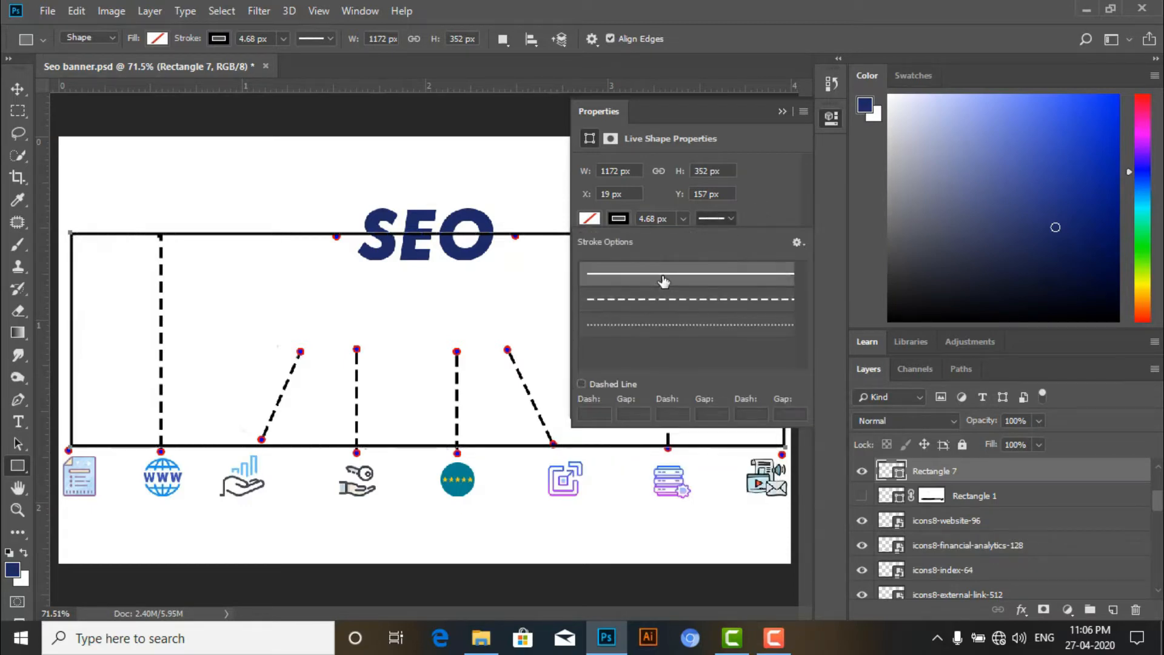
pyautogui.click(698, 299)
pyautogui.click(772, 191)
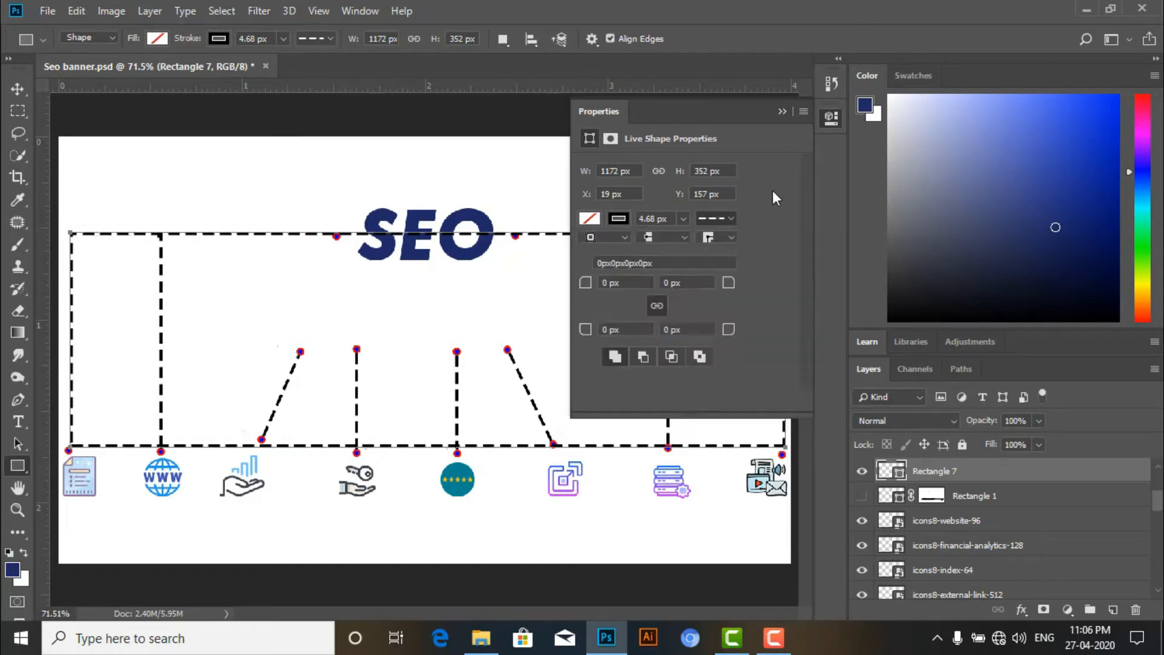
# Nudge the dashed rectangle slightly left and down so its edges line up with the outer connector dots
pyautogui.click(17, 89)
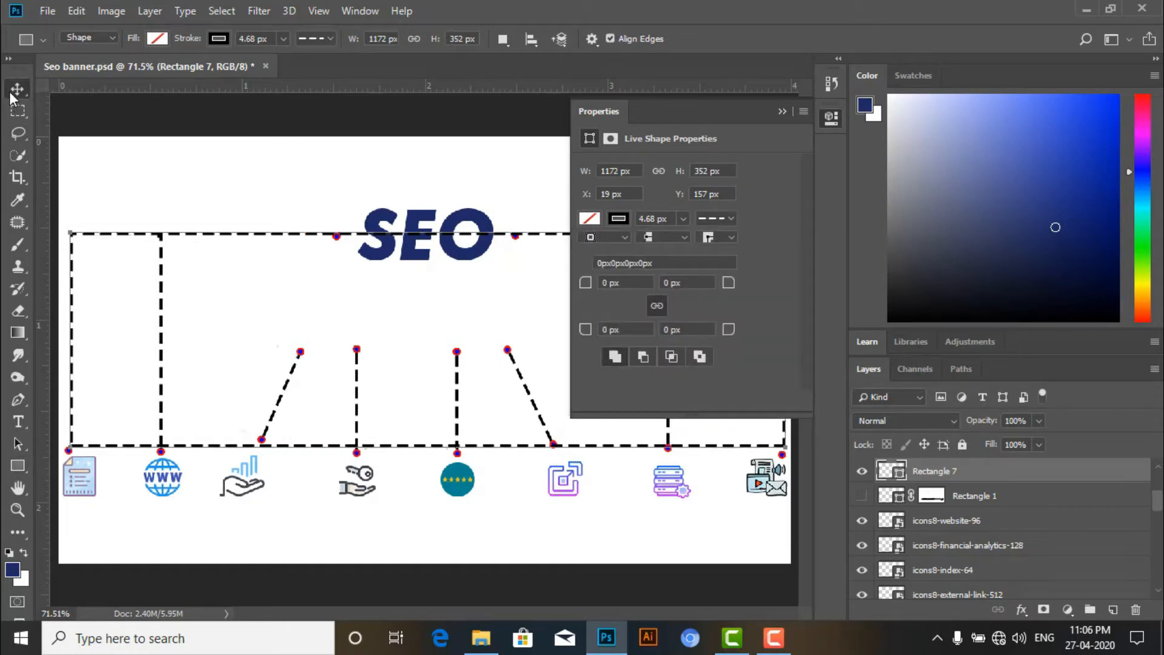
pyautogui.click(783, 112)
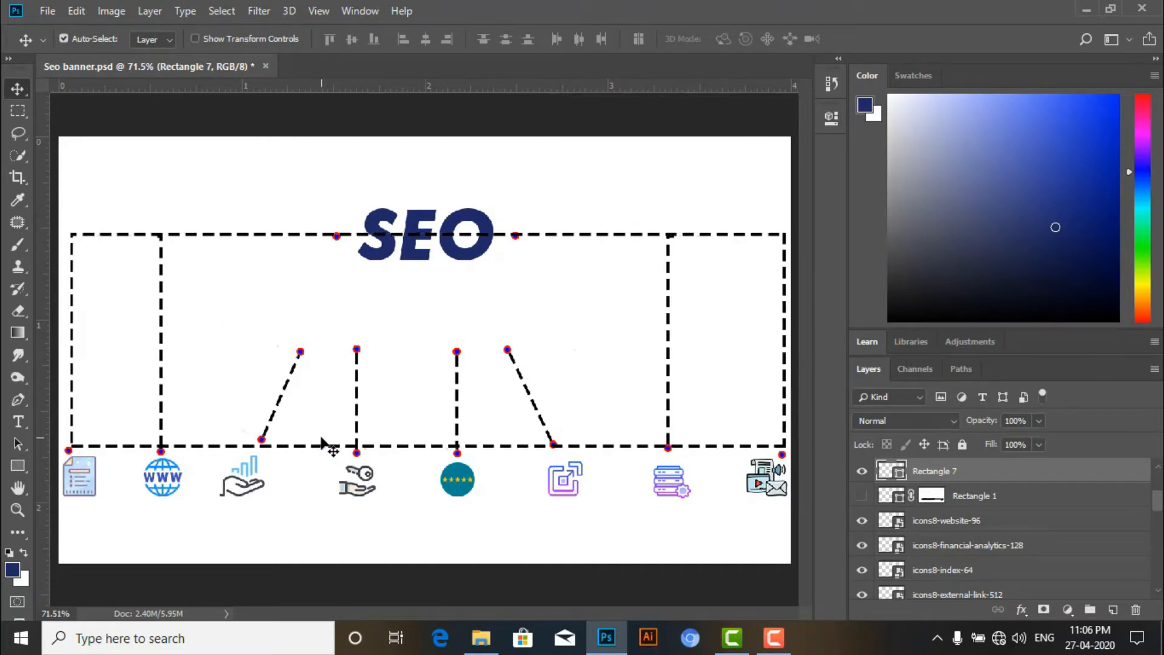
pyautogui.press('Left')
pyautogui.press('Left')
pyautogui.press('Left')
pyautogui.press('Left')
pyautogui.press('Left')
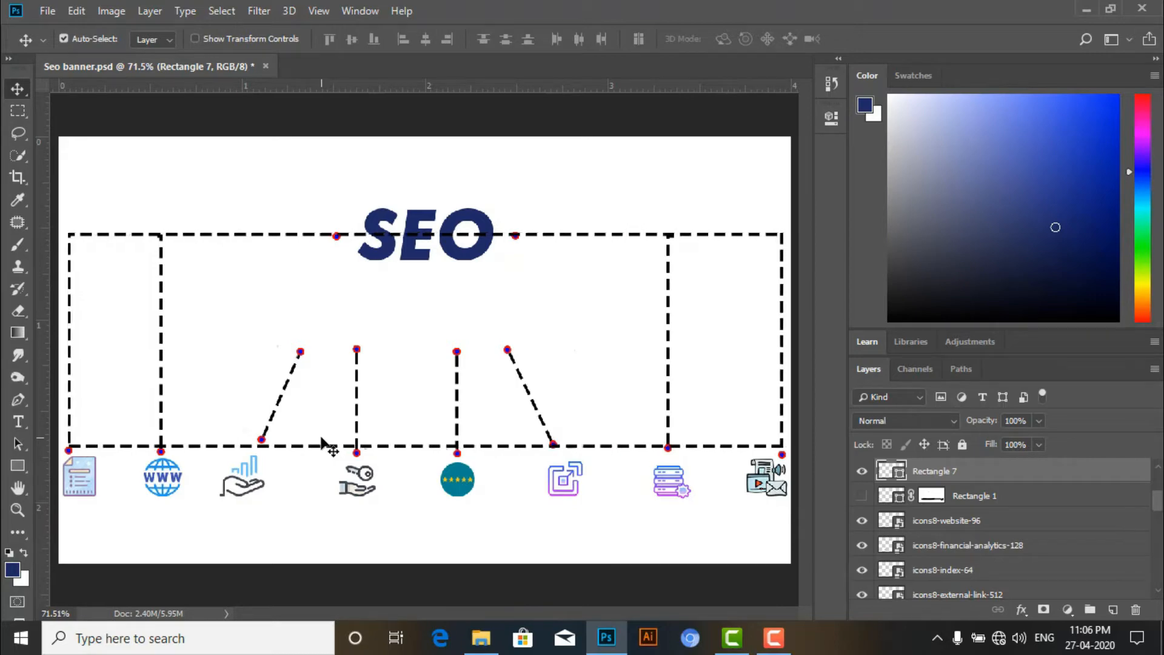
pyautogui.press('Left')
pyautogui.press('Left')
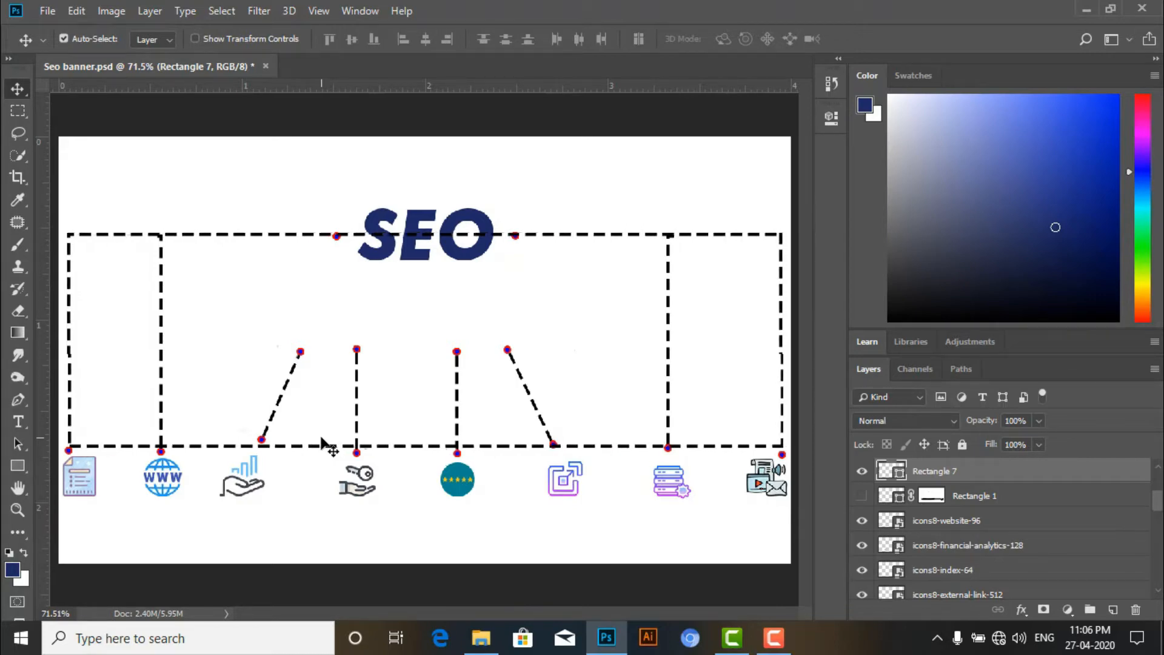
pyautogui.press('Right')
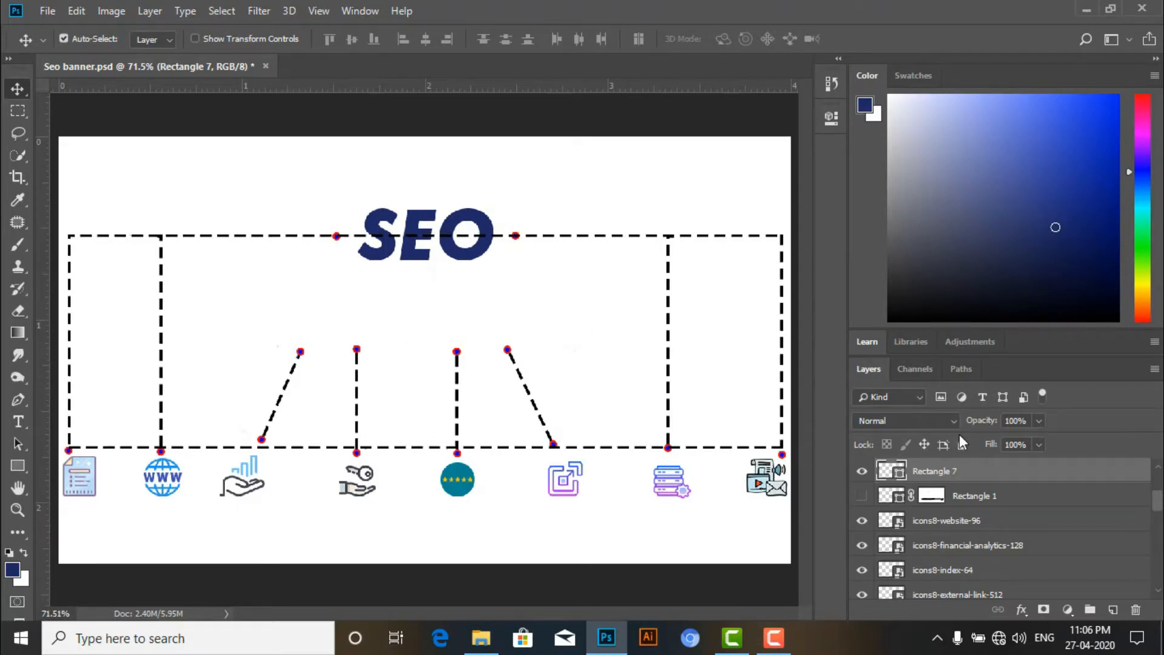
# Add a layer mask to the rectangle and brush out its bottom edge in black from the document icon to the key icon
pyautogui.click(1037, 611)
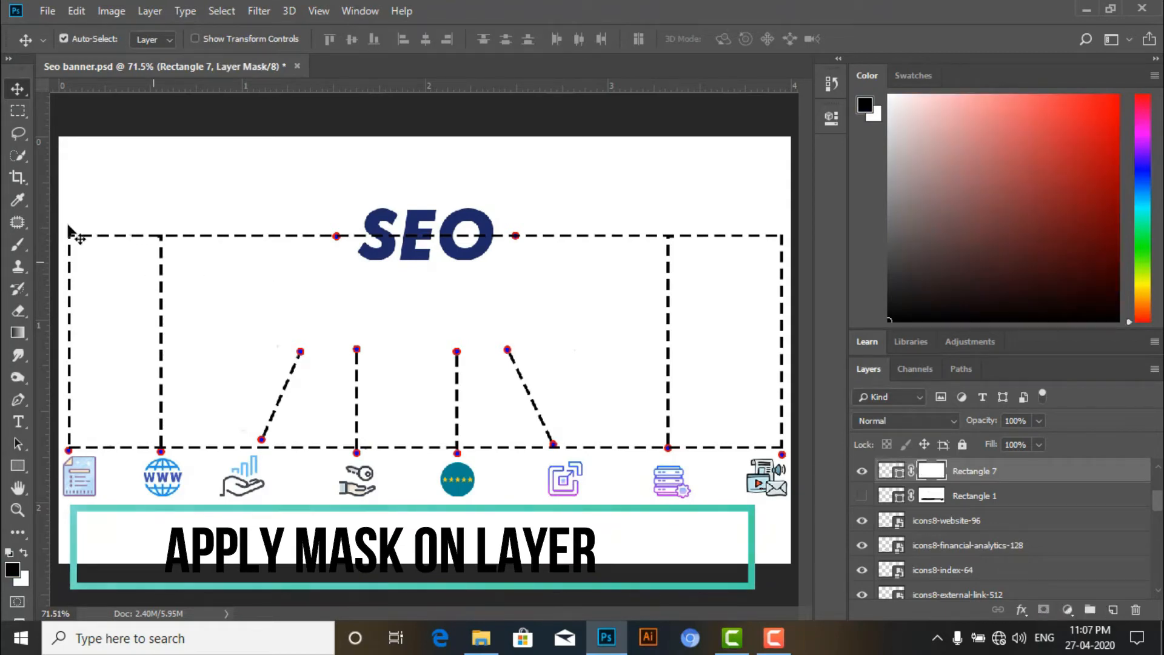
pyautogui.click(15, 247)
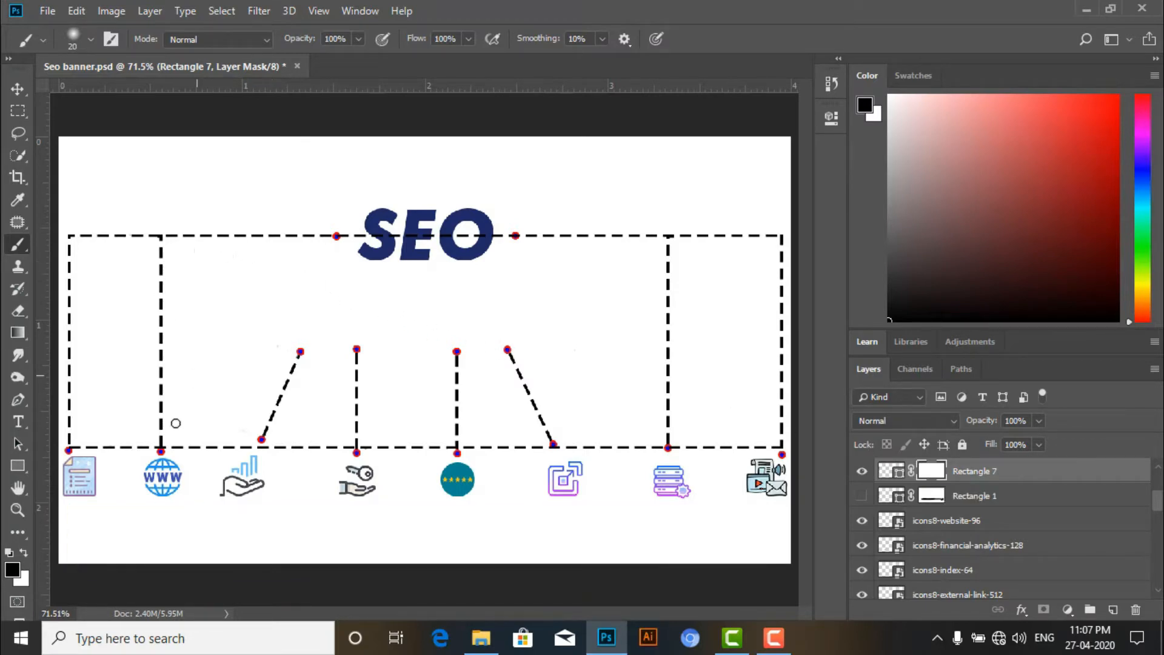
pyautogui.scroll(3, 101, 444)
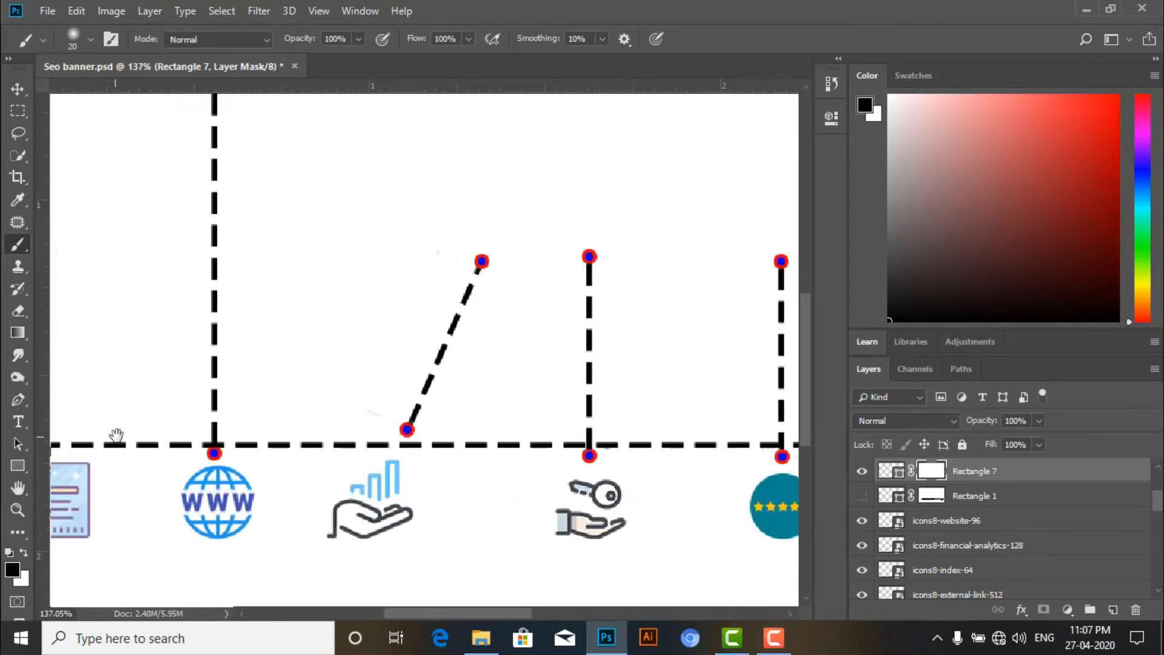
pyautogui.moveTo(136, 434); pyautogui.dragTo(275, 406)
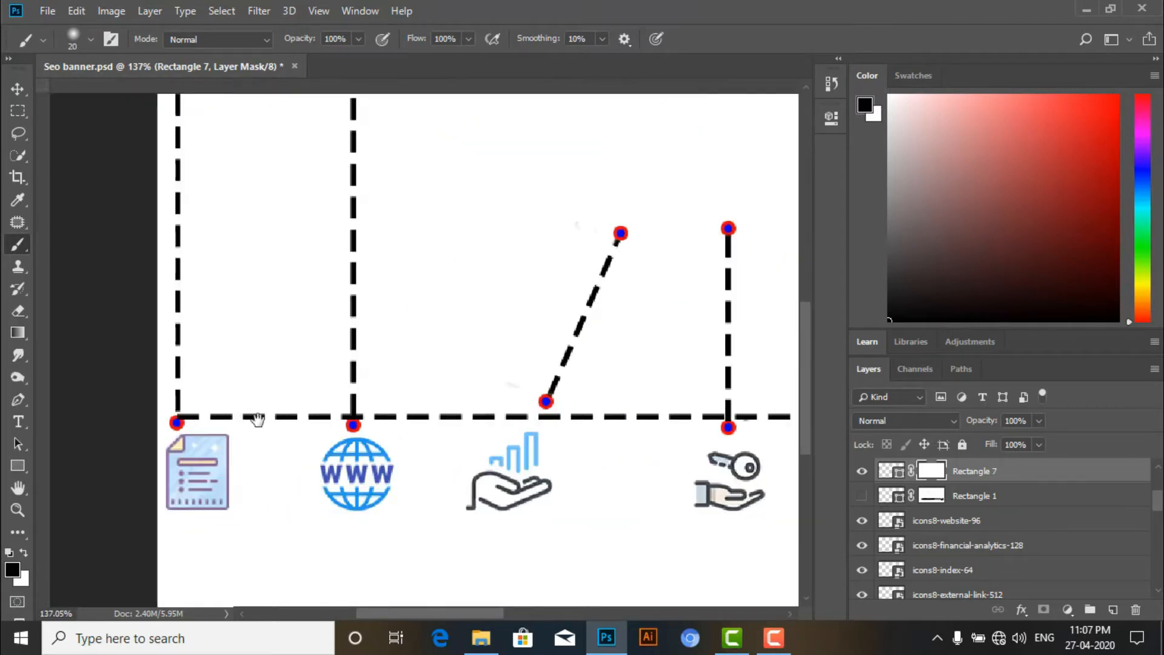
pyautogui.hotkey('ctrl', 'r')
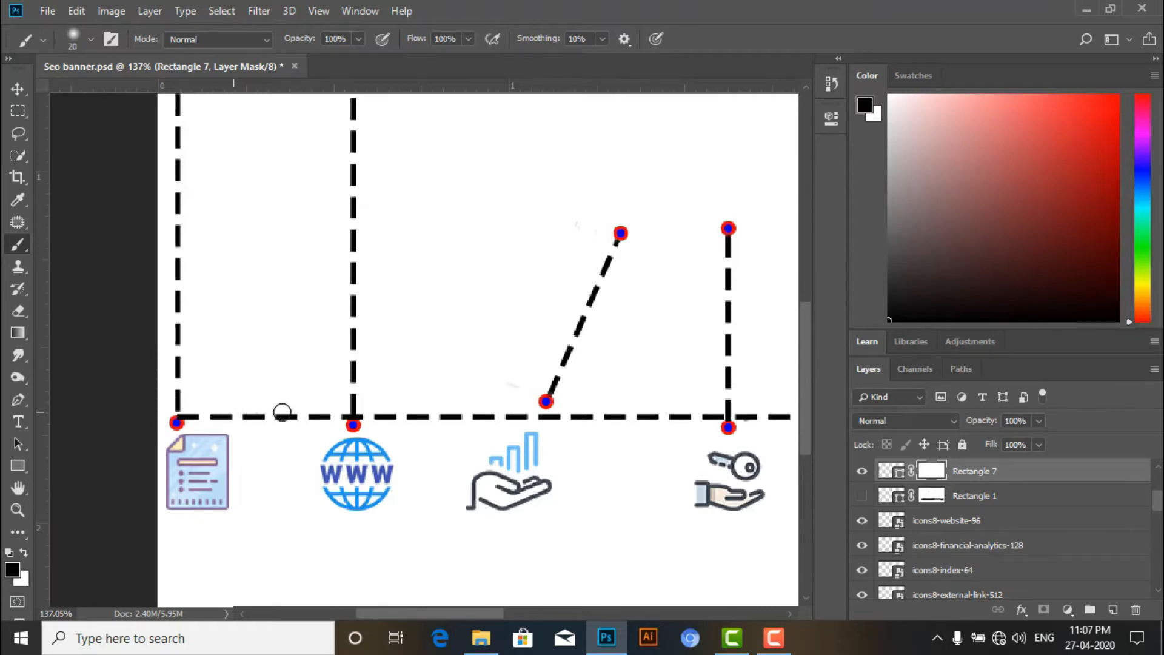
pyautogui.moveTo(282, 412)
pyautogui.mouseDown()
pyautogui.moveTo(239, 405)
pyautogui.moveTo(212, 426)
pyautogui.moveTo(227, 427)
pyautogui.moveTo(221, 409)
pyautogui.moveTo(188, 424)
pyautogui.mouseUp()
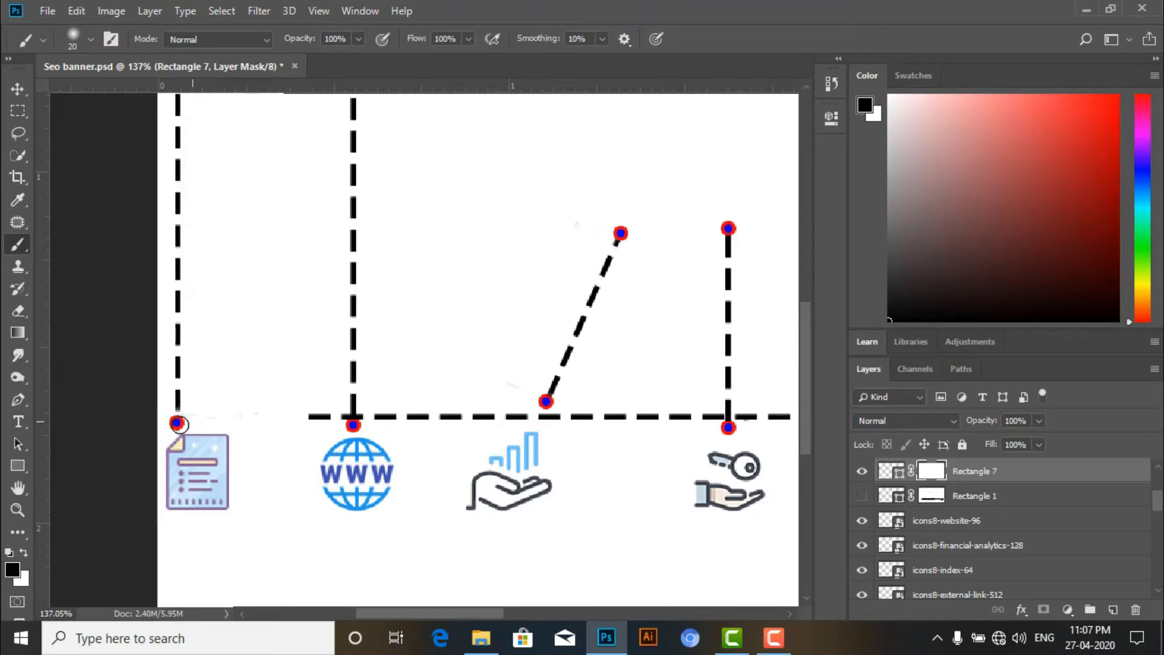
pyautogui.moveTo(344, 419)
pyautogui.mouseDown()
pyautogui.moveTo(418, 412)
pyautogui.moveTo(269, 424)
pyautogui.moveTo(639, 419)
pyautogui.moveTo(621, 424)
pyautogui.moveTo(758, 401)
pyautogui.moveTo(777, 412)
pyautogui.moveTo(736, 420)
pyautogui.mouseUp()
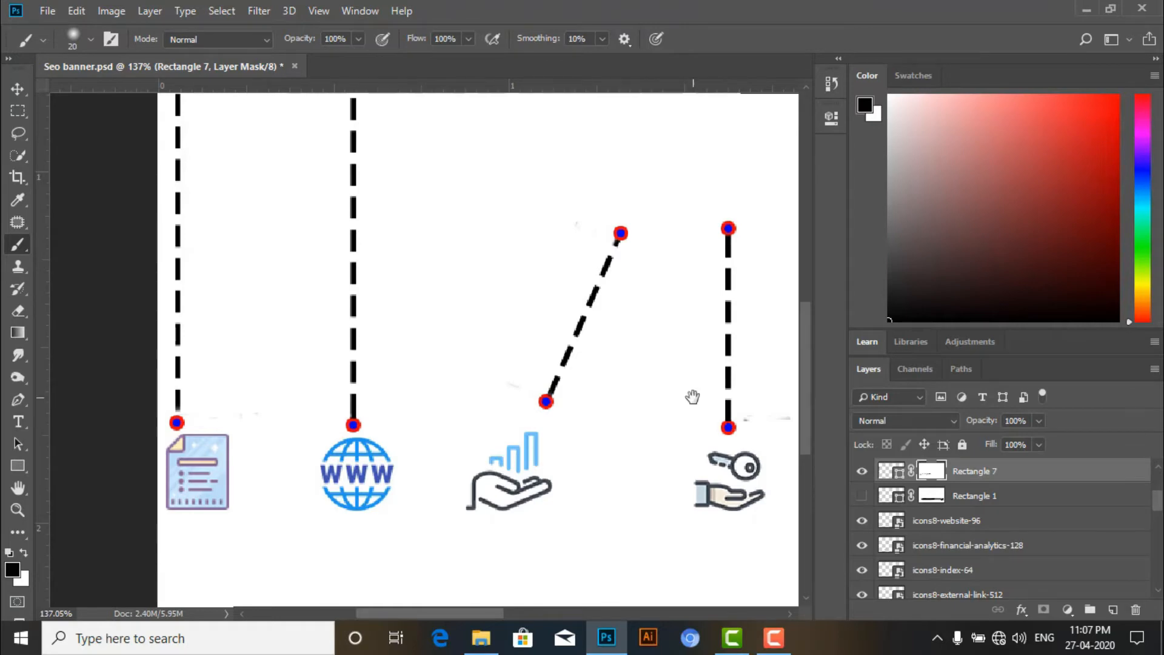
# Brush out the rest of the rectangle's bottom edge on the mask, from the key icon to the media icon
pyautogui.moveTo(459, 429); pyautogui.dragTo(228, 460)
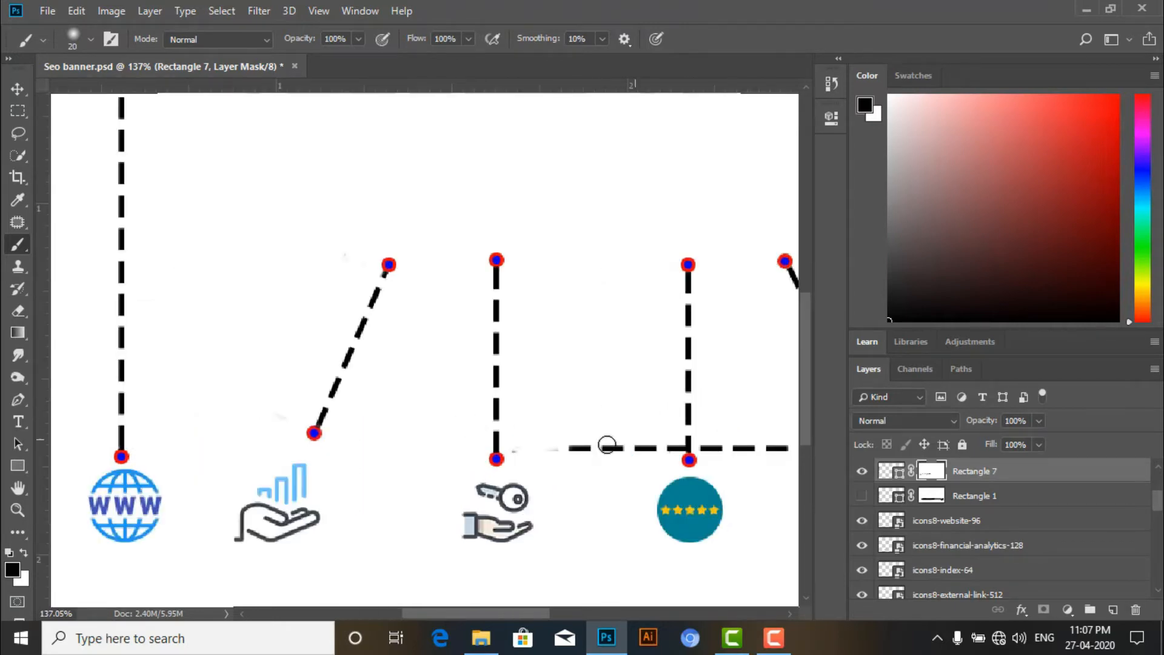
pyautogui.moveTo(582, 449); pyautogui.dragTo(482, 458)
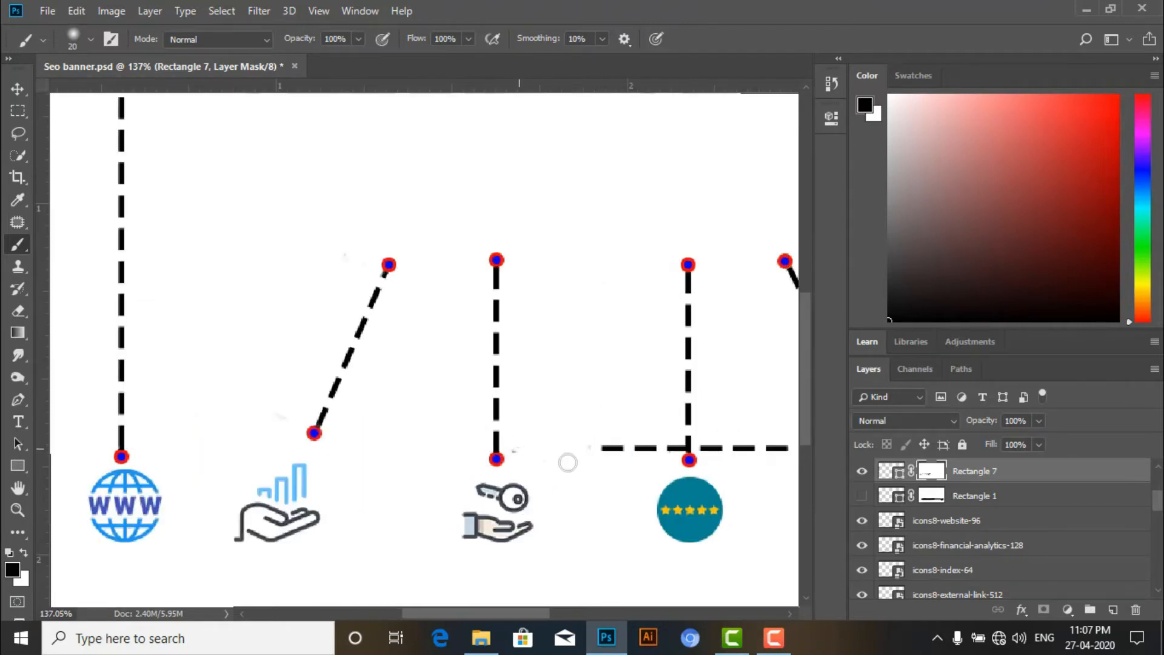
pyautogui.moveTo(592, 441); pyautogui.dragTo(798, 447)
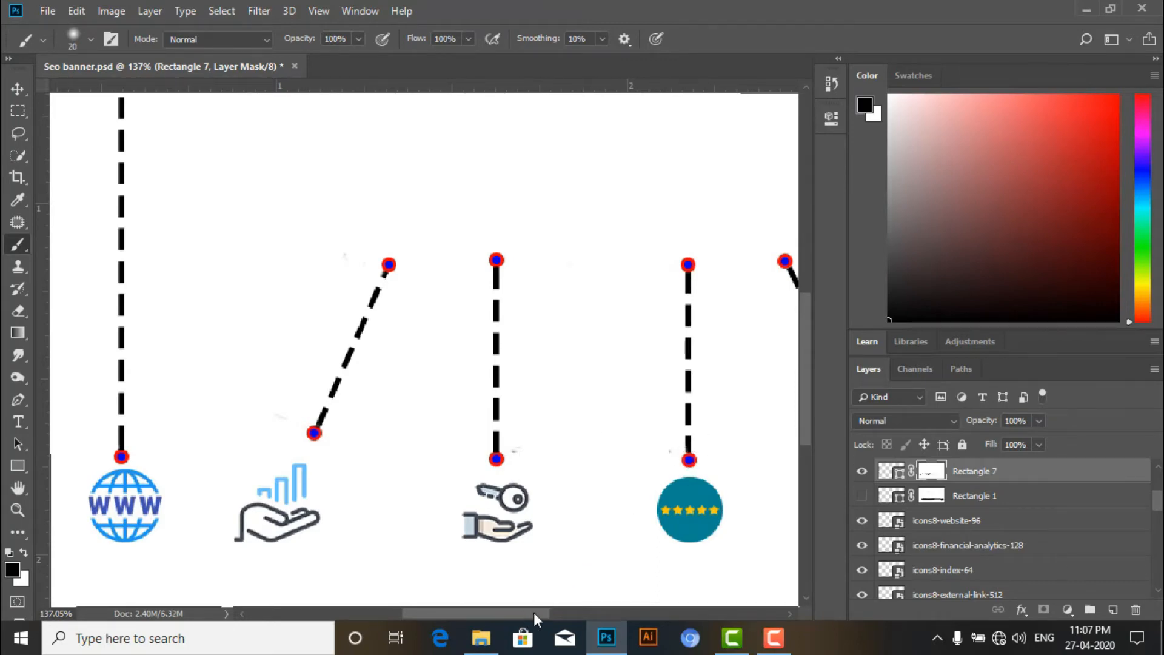
pyautogui.moveTo(533, 613); pyautogui.dragTo(634, 612)
pyautogui.moveTo(432, 446)
pyautogui.mouseDown()
pyautogui.moveTo(230, 448)
pyautogui.moveTo(358, 435)
pyautogui.moveTo(411, 436)
pyautogui.moveTo(284, 448)
pyautogui.moveTo(544, 450)
pyautogui.moveTo(383, 460)
pyautogui.moveTo(641, 441)
pyautogui.moveTo(616, 446)
pyautogui.moveTo(633, 449)
pyautogui.moveTo(626, 461)
pyautogui.moveTo(661, 455)
pyautogui.moveTo(634, 463)
pyautogui.mouseUp()
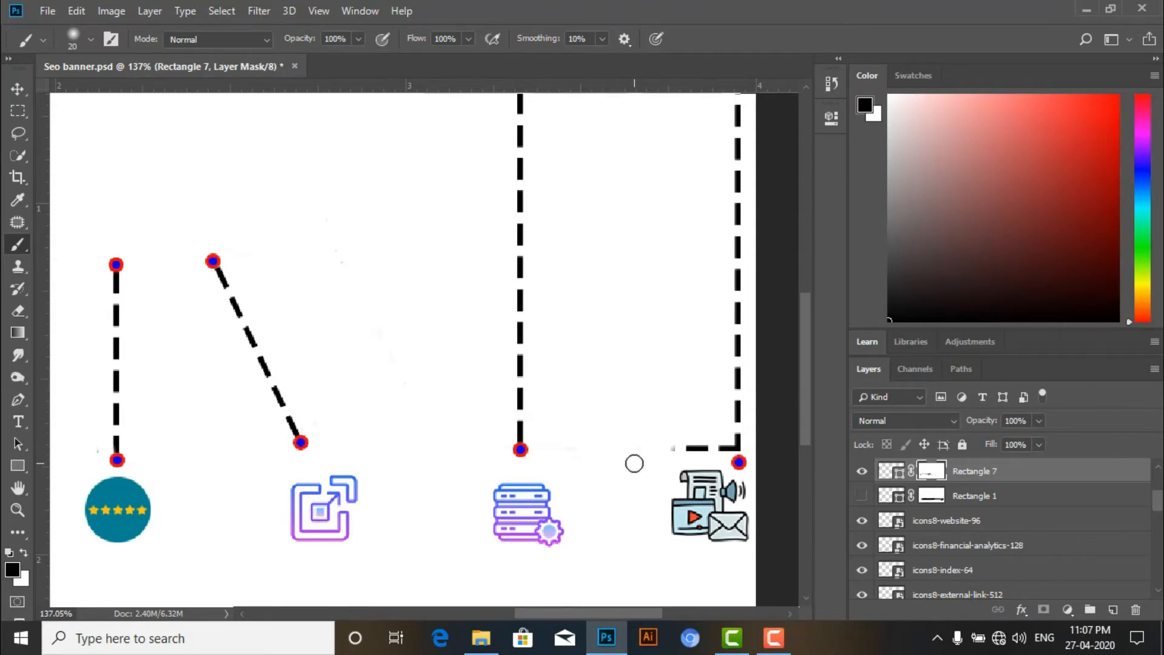
pyautogui.moveTo(634, 464)
pyautogui.mouseDown()
pyautogui.moveTo(704, 444)
pyautogui.moveTo(727, 447)
pyautogui.moveTo(721, 459)
pyautogui.mouseUp()
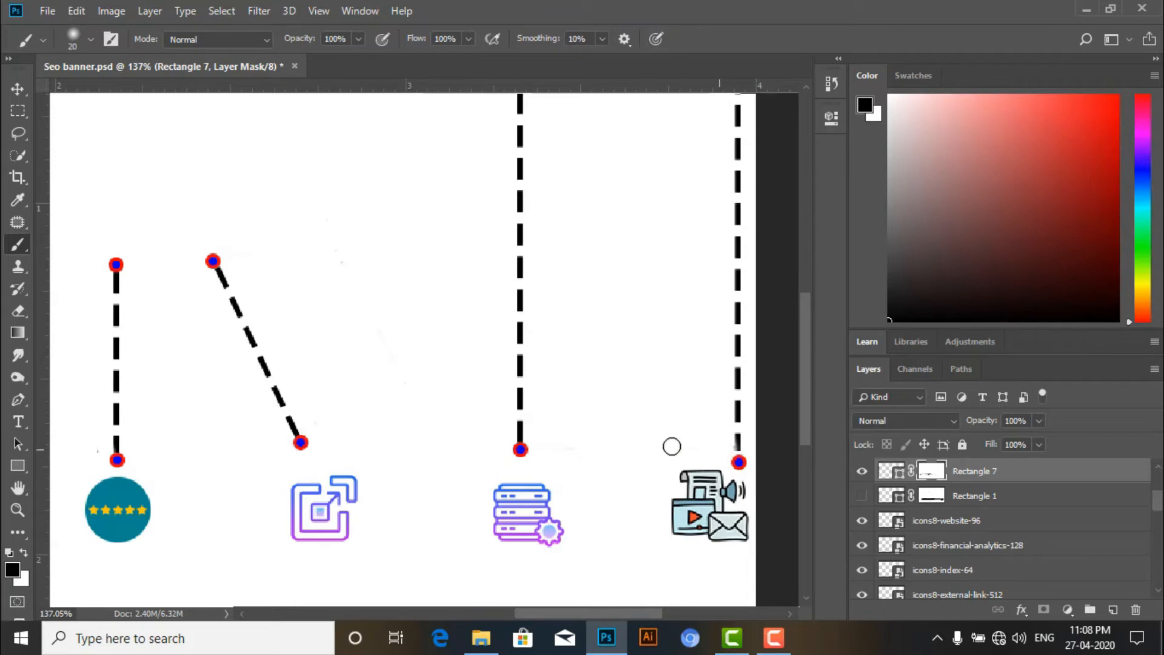
# Brush out the rectangle's top edge on the mask where it crosses the SEO title between the two connector dots
pyautogui.scroll(-4, 602, 369)
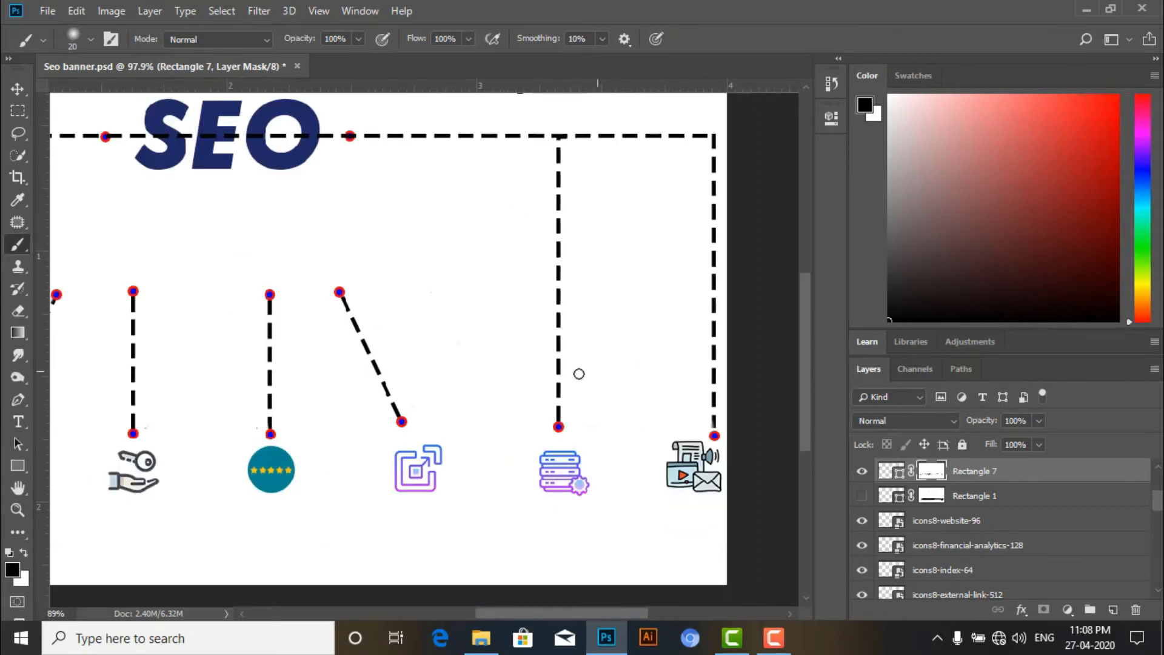
pyautogui.scroll(-1, 569, 374)
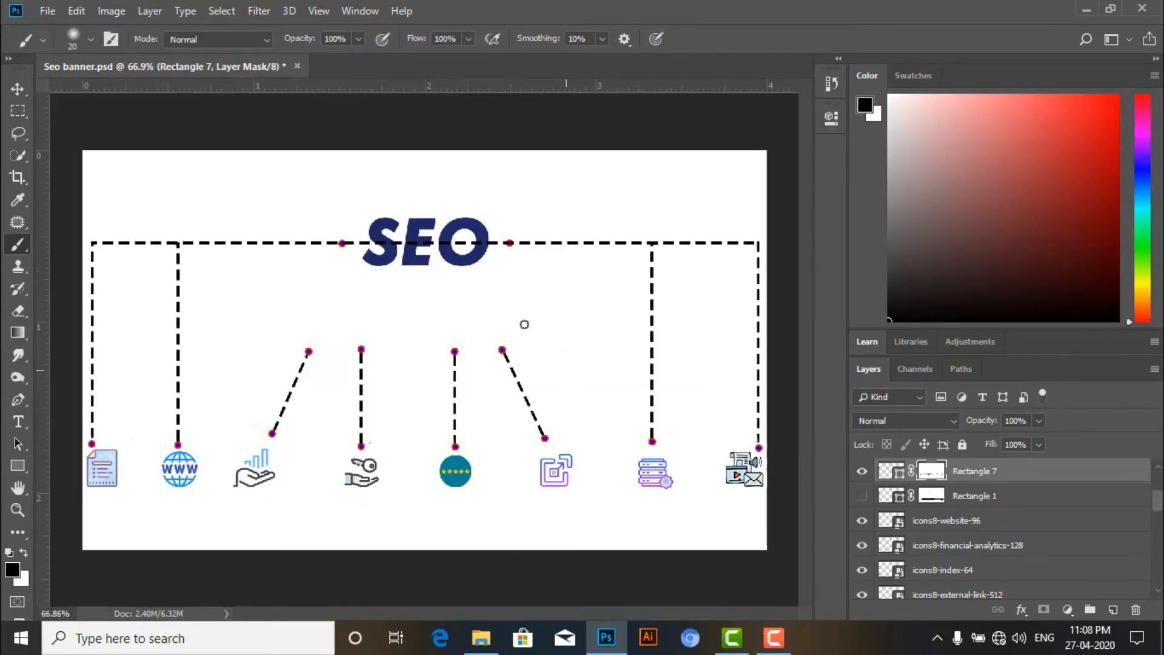
pyautogui.scroll(9, 356, 261)
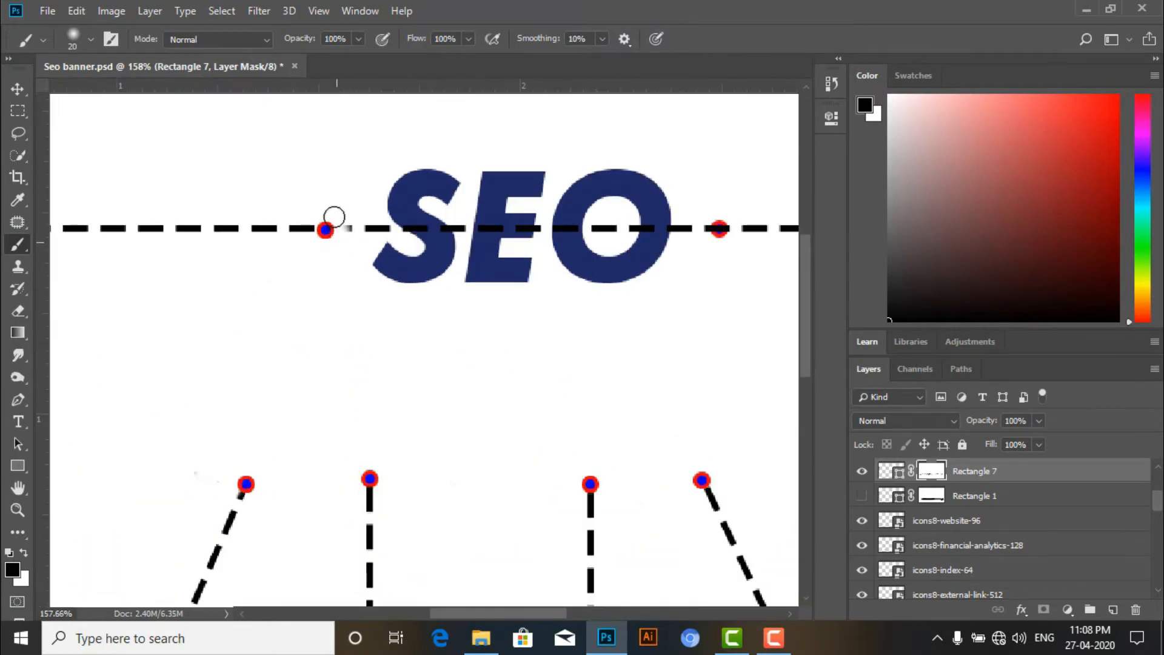
pyautogui.moveTo(331, 229)
pyautogui.mouseDown()
pyautogui.moveTo(355, 225)
pyautogui.moveTo(352, 236)
pyautogui.moveTo(414, 232)
pyautogui.mouseUp()
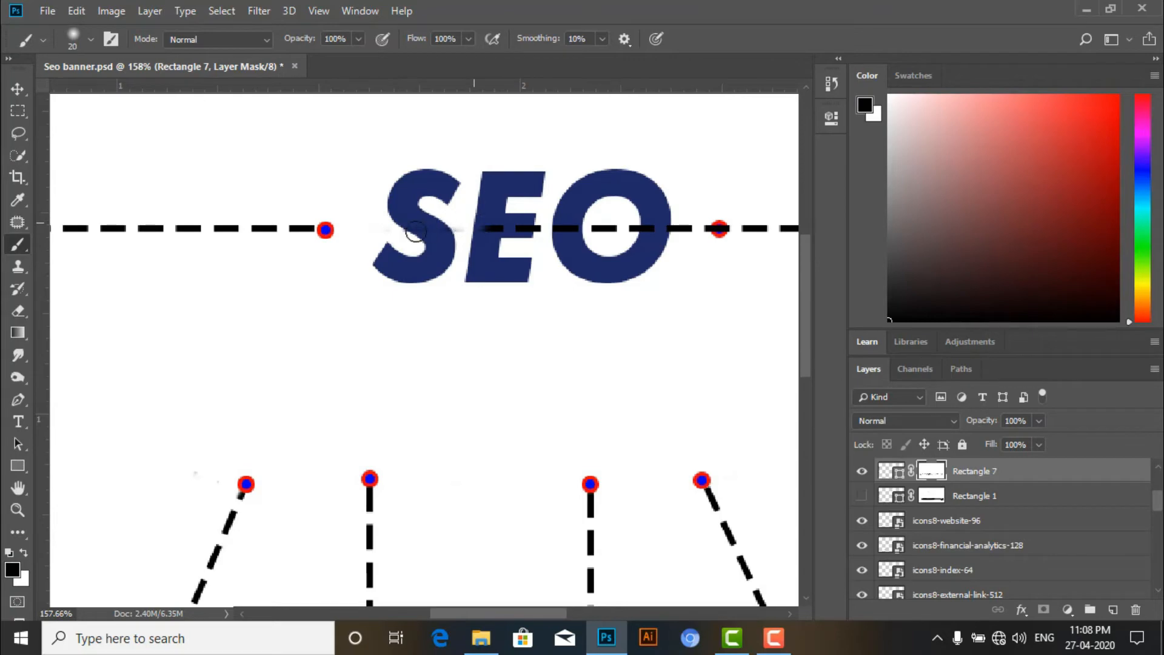
pyautogui.moveTo(553, 231); pyautogui.dragTo(463, 239)
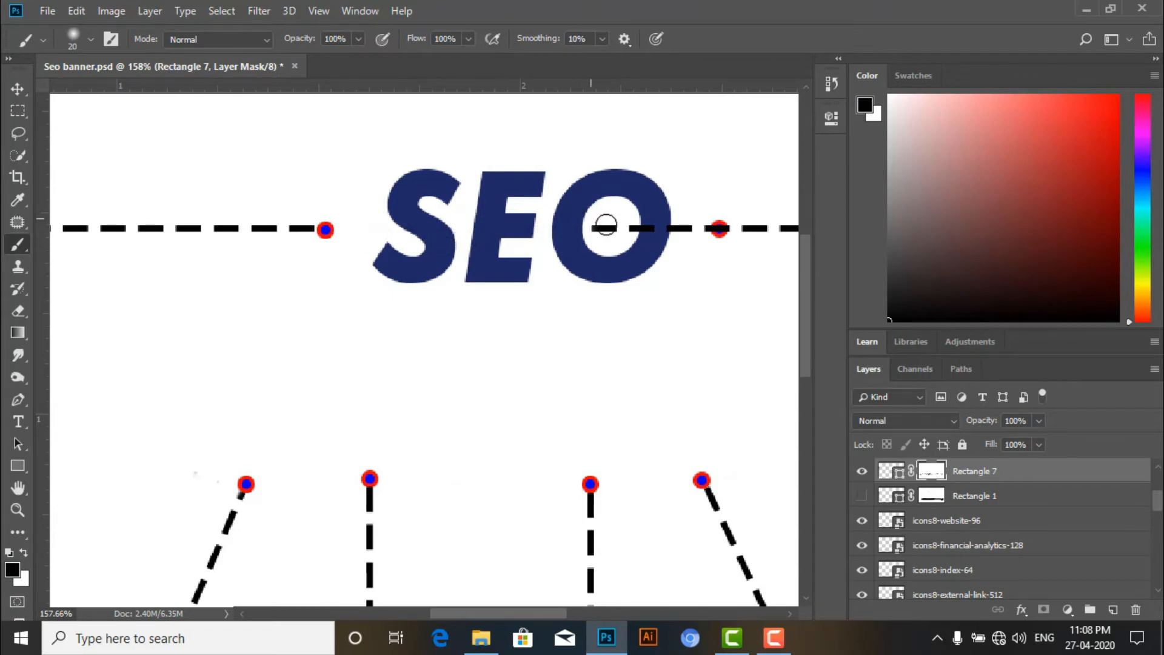
pyautogui.moveTo(606, 224); pyautogui.dragTo(594, 221)
pyautogui.moveTo(711, 235)
pyautogui.mouseDown()
pyautogui.moveTo(720, 211)
pyautogui.moveTo(707, 251)
pyautogui.moveTo(688, 214)
pyautogui.moveTo(687, 245)
pyautogui.moveTo(668, 230)
pyautogui.mouseUp()
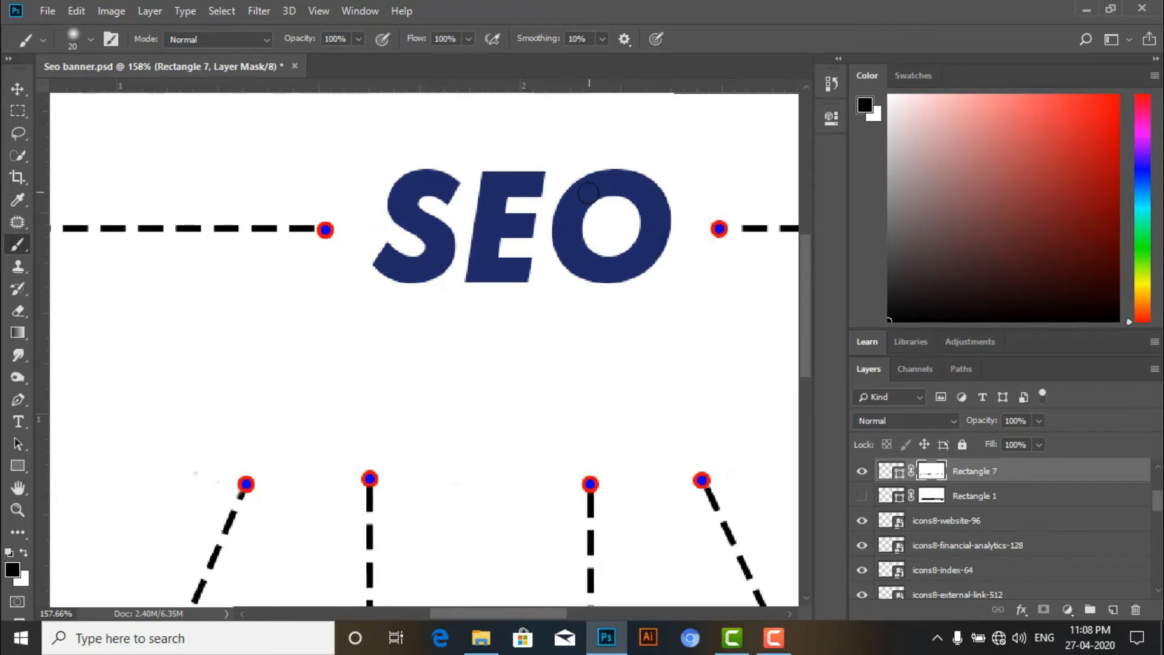
pyautogui.scroll(-3, 588, 193)
pyautogui.scroll(-2, 588, 193)
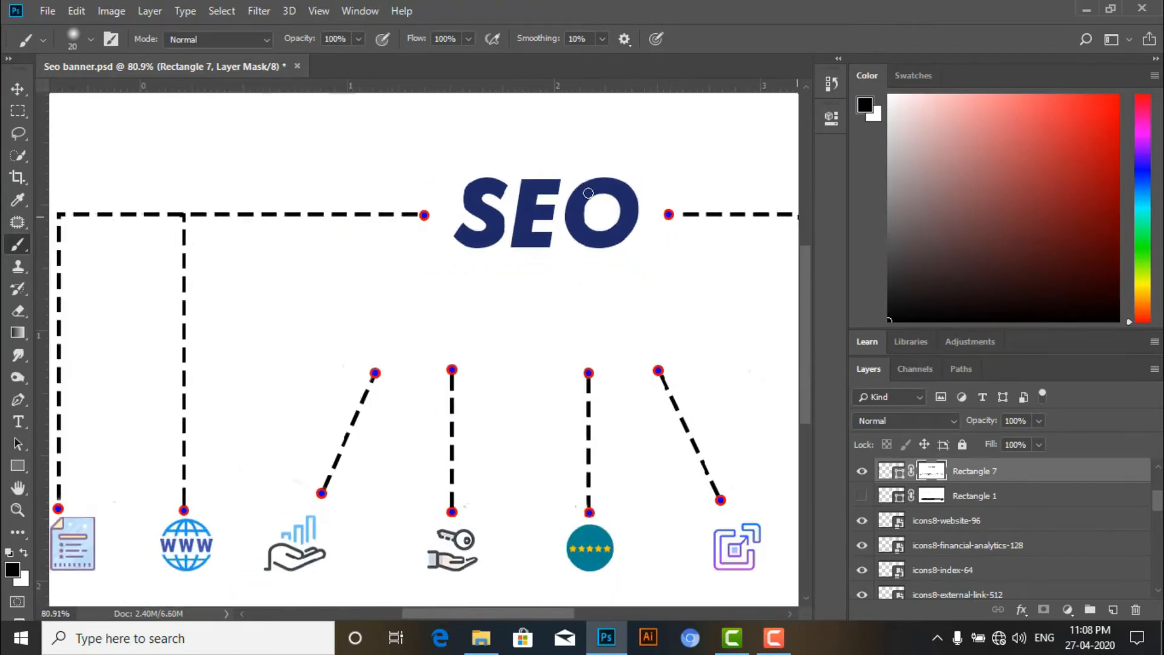
pyautogui.scroll(3, 689, 209)
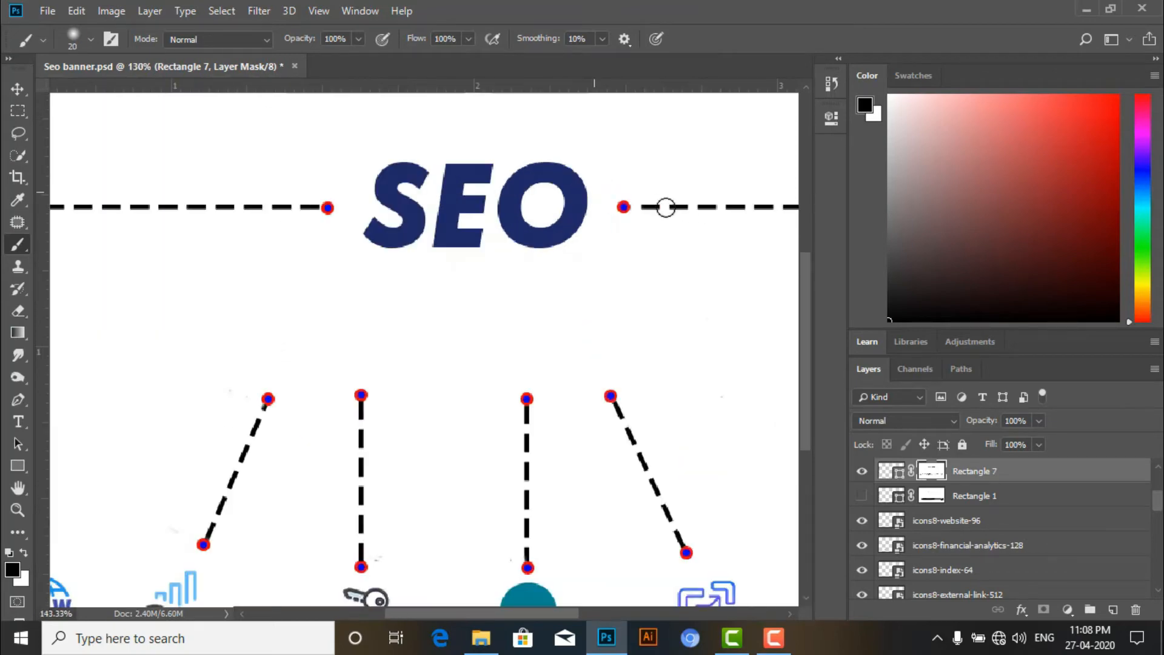
pyautogui.keyDown('ctrl'); pyautogui.click(616, 209); pyautogui.keyUp('ctrl')
pyautogui.keyDown('alt'); pyautogui.click(615, 209); pyautogui.keyUp('alt')
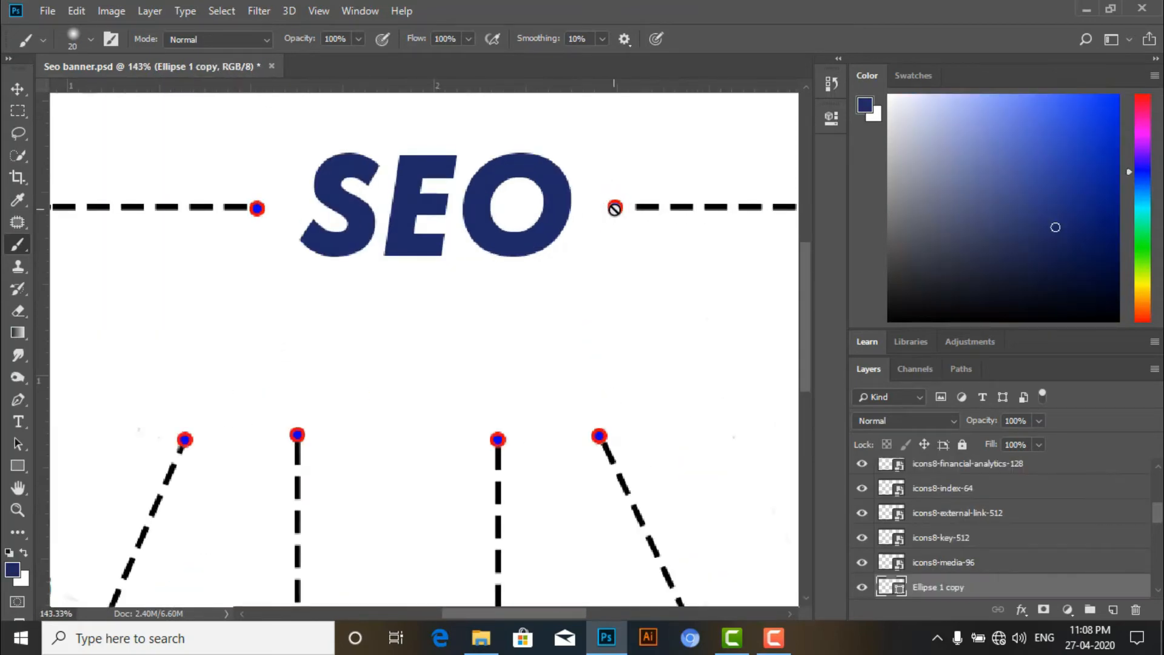
pyautogui.scroll(-4, 671, 222)
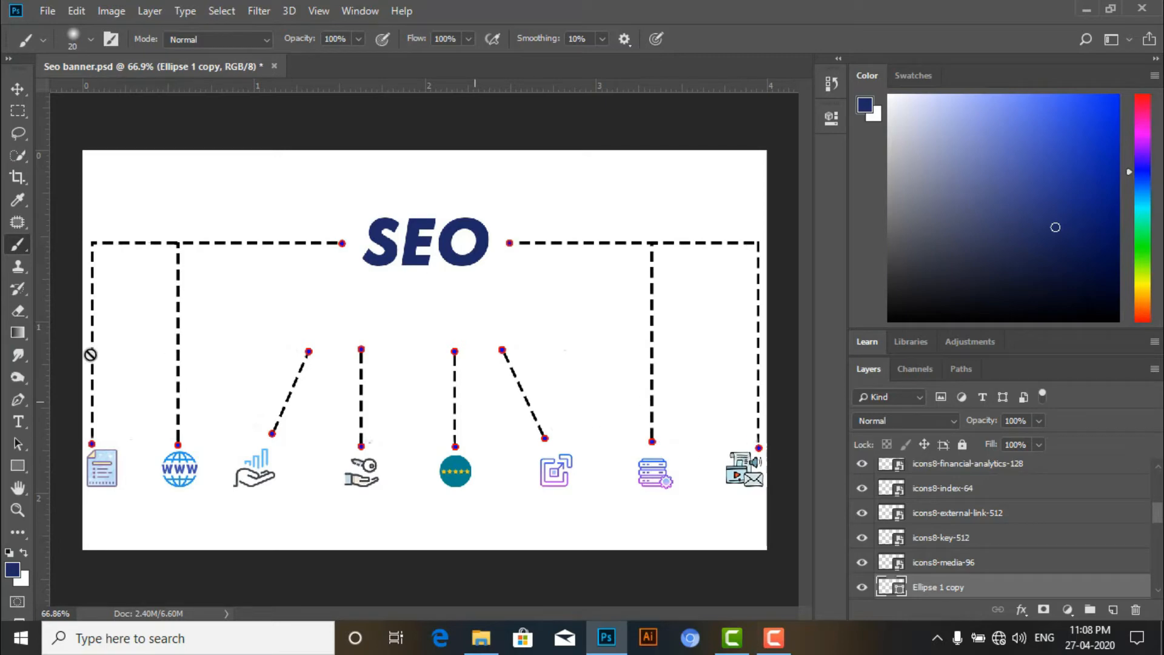
# Select the old dashed rectangle that forms the connector above the WWW icon and hide its layer
pyautogui.click(18, 466)
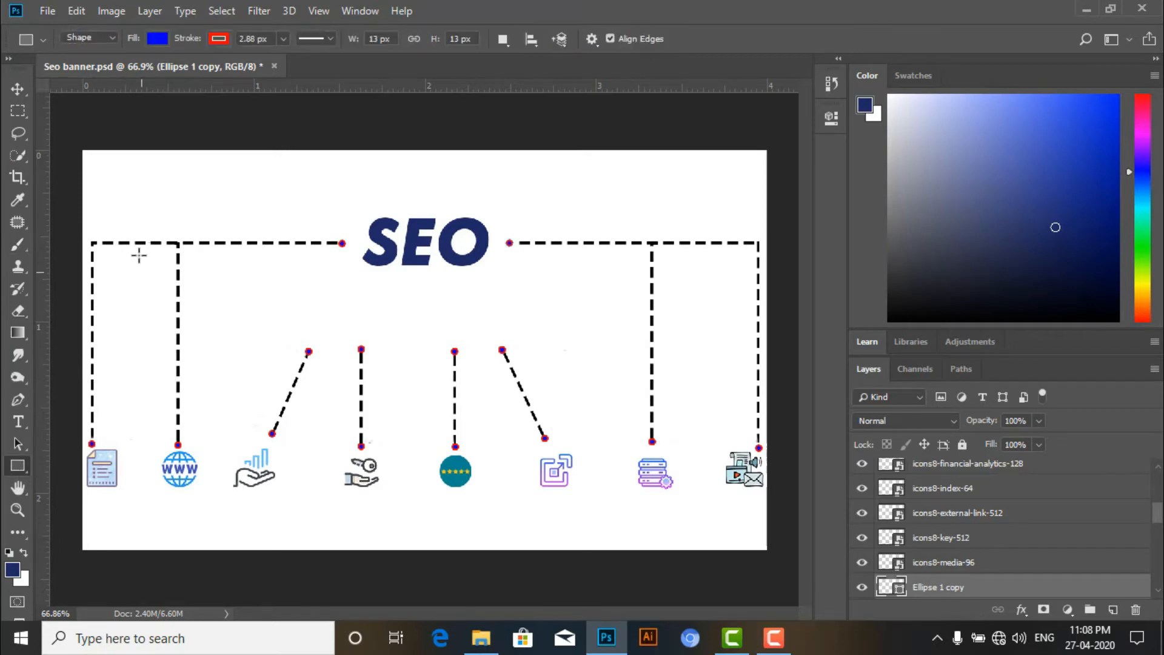
pyautogui.scroll(1, 96, 250)
pyautogui.scroll(3, 96, 251)
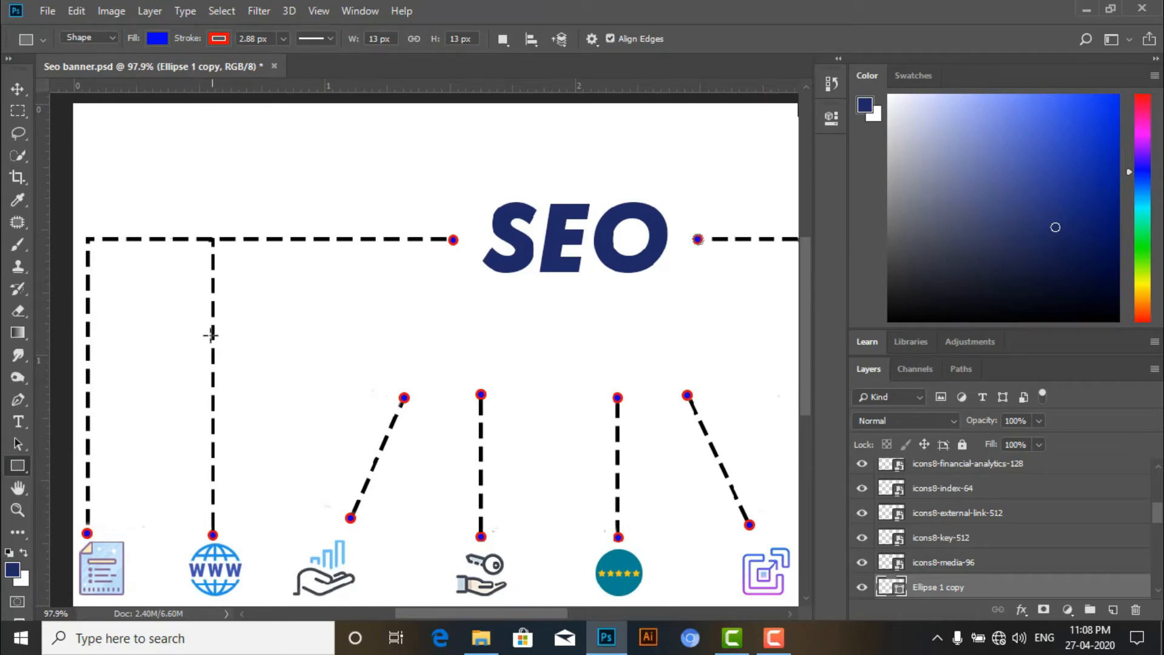
pyautogui.click(17, 88)
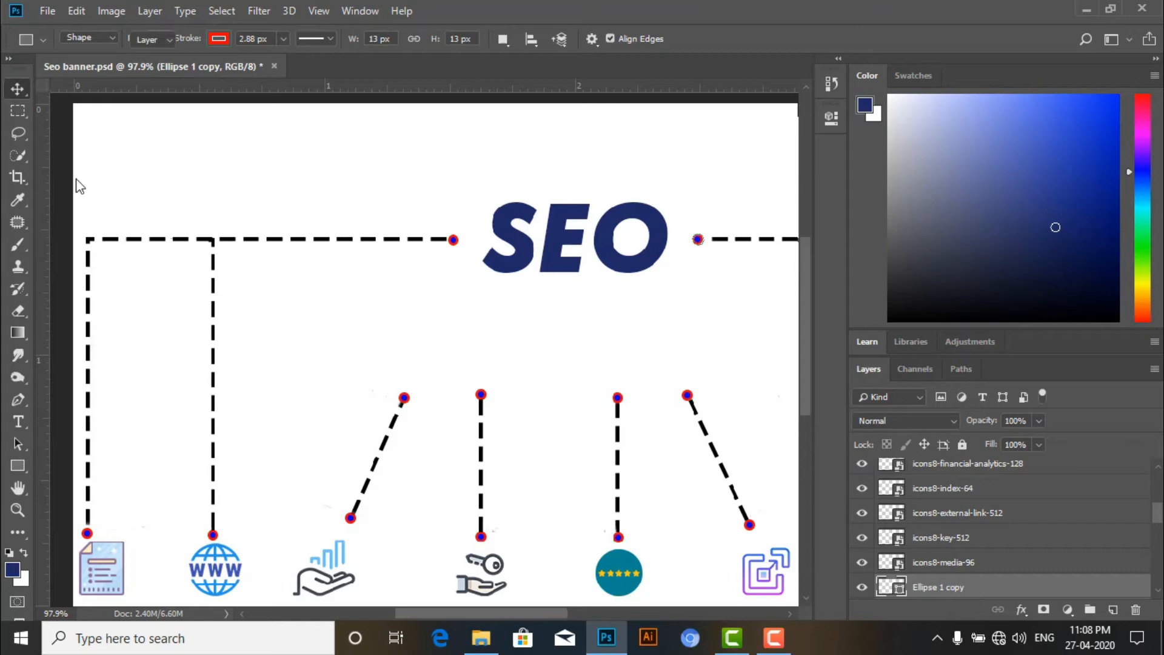
pyautogui.click(212, 280)
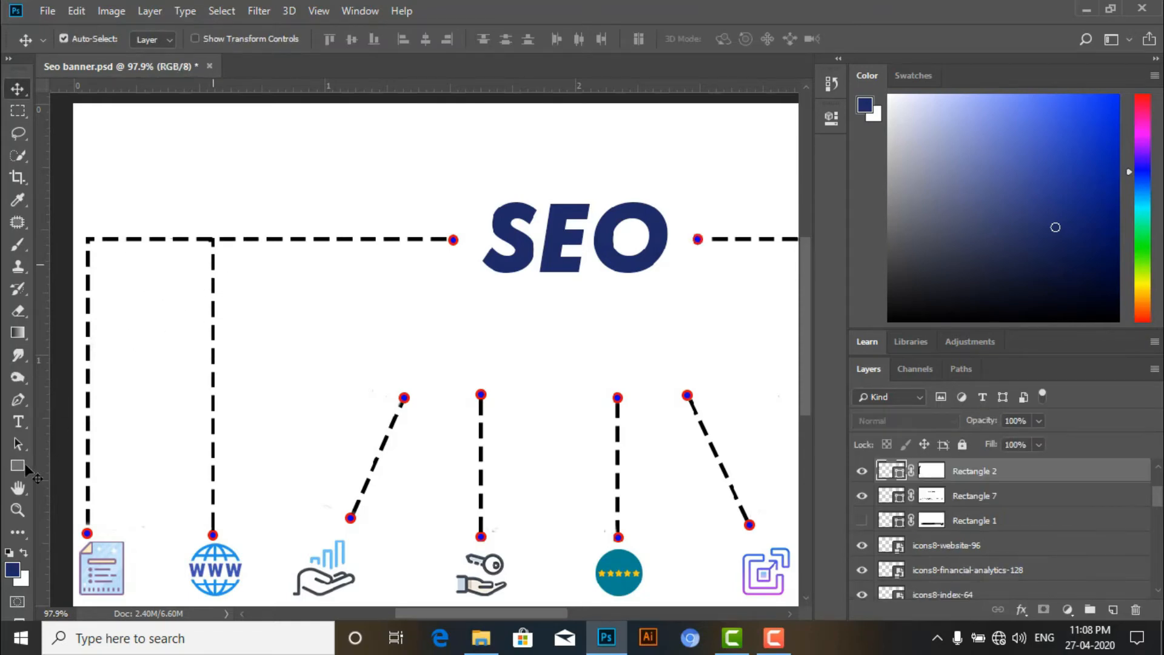
pyautogui.click(22, 467)
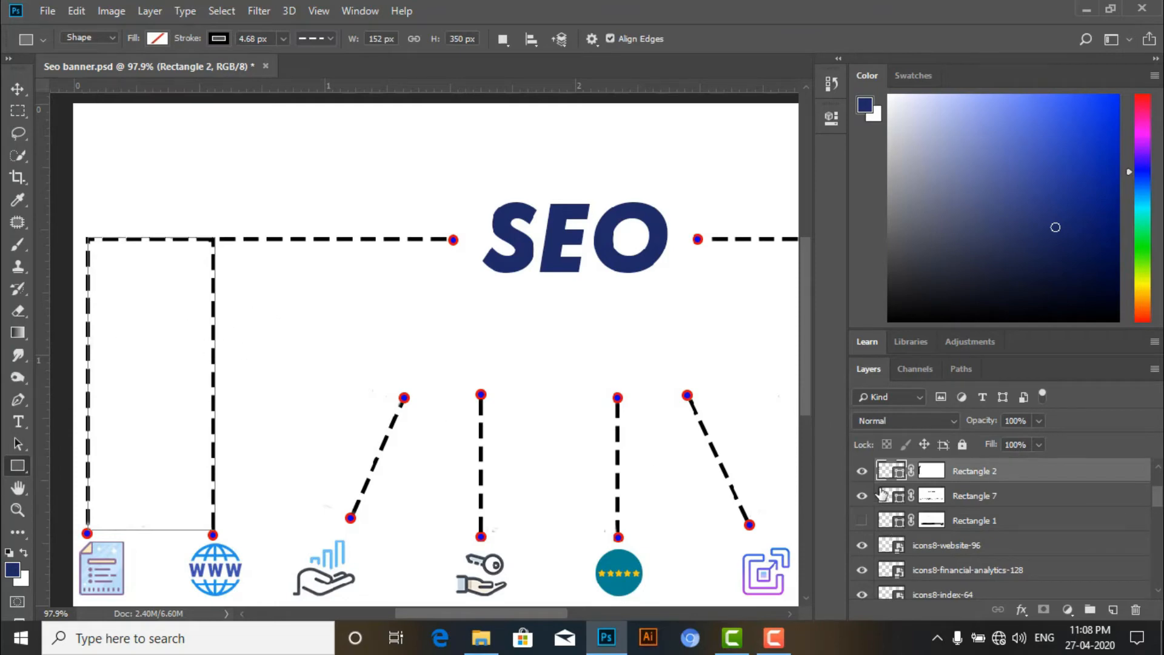
pyautogui.click(862, 473)
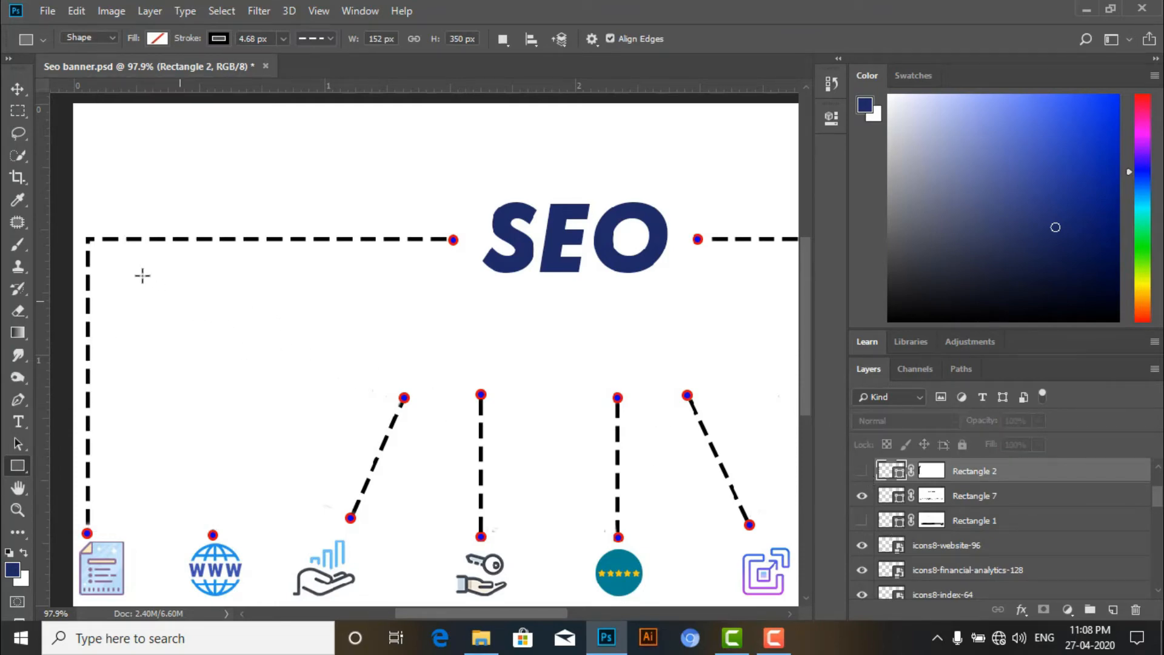
# Draw a dashed rectangle about 153 by 349 px between the document and WWW icon connectors and add a layer mask to it
pyautogui.moveTo(88, 239); pyautogui.dragTo(214, 529)
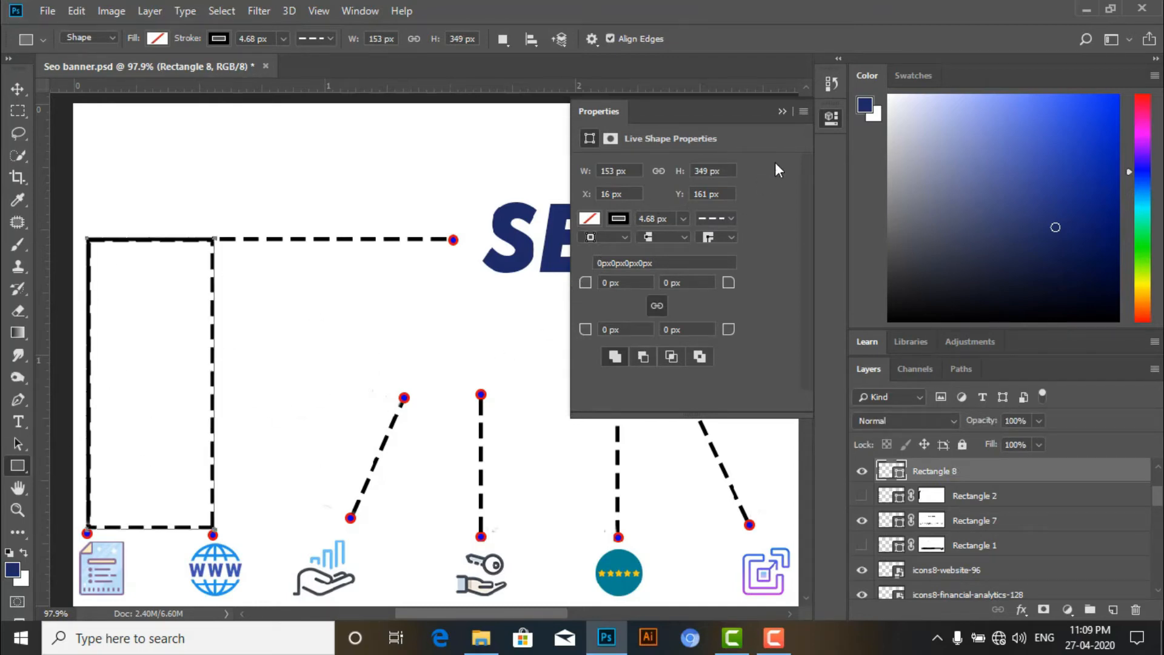
pyautogui.click(787, 111)
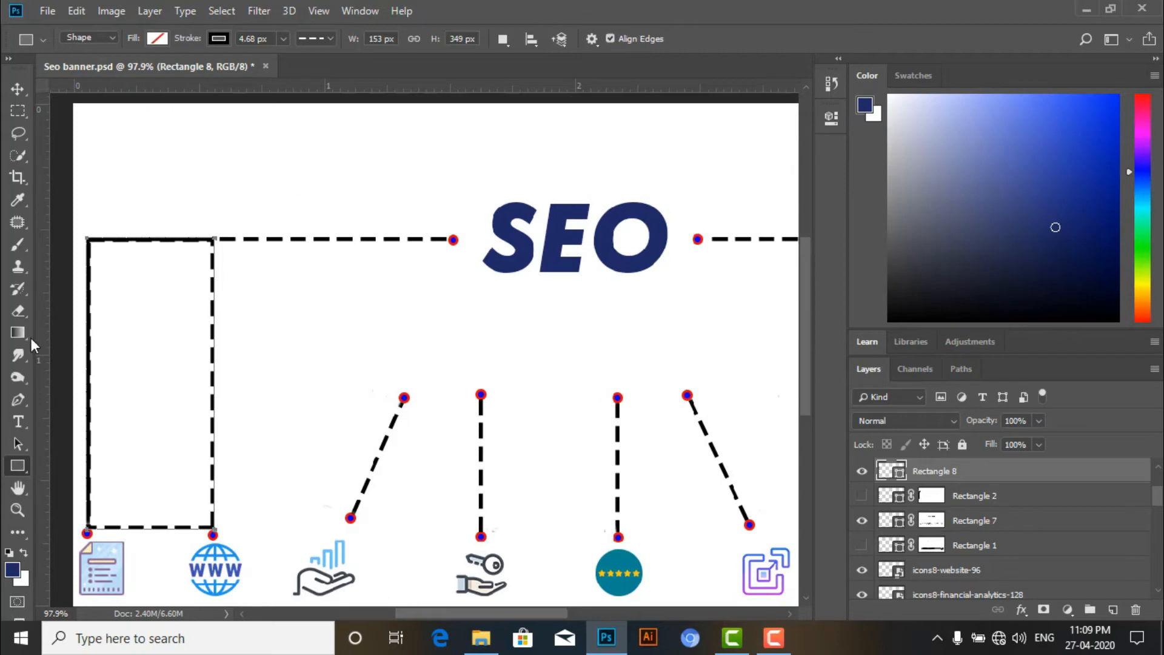
pyautogui.click(1045, 610)
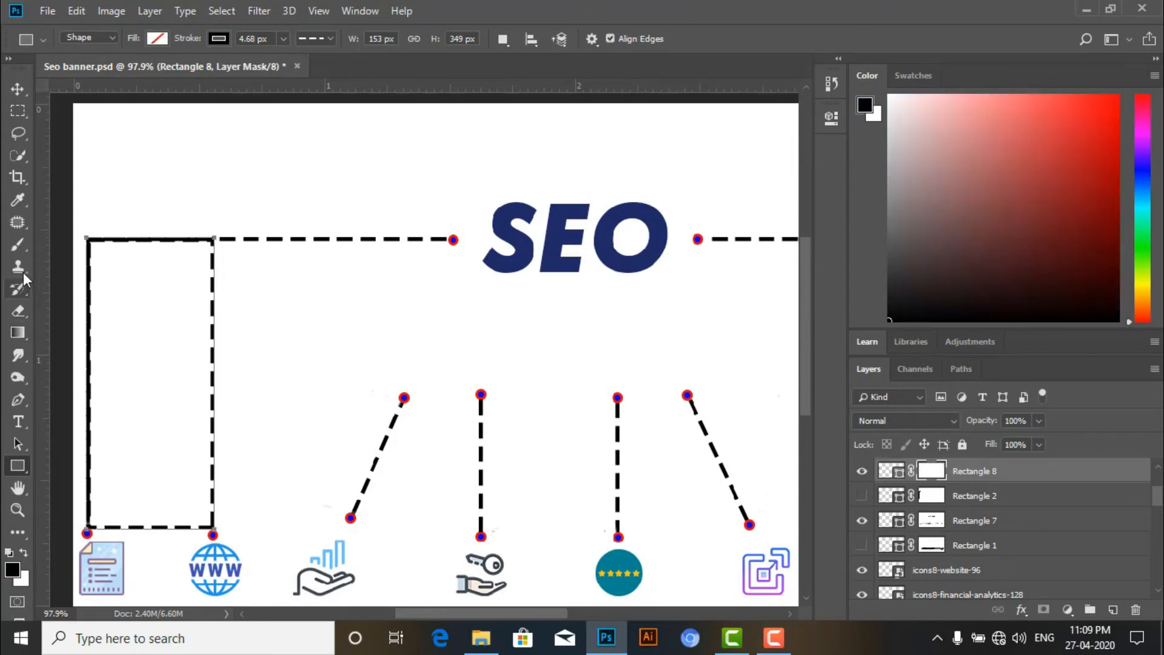
# Brush out the new rectangle's top, left and bottom edges in black on the mask, keeping only the vertical line above the WWW icon
pyautogui.click(17, 245)
pyautogui.scroll(1, 101, 246)
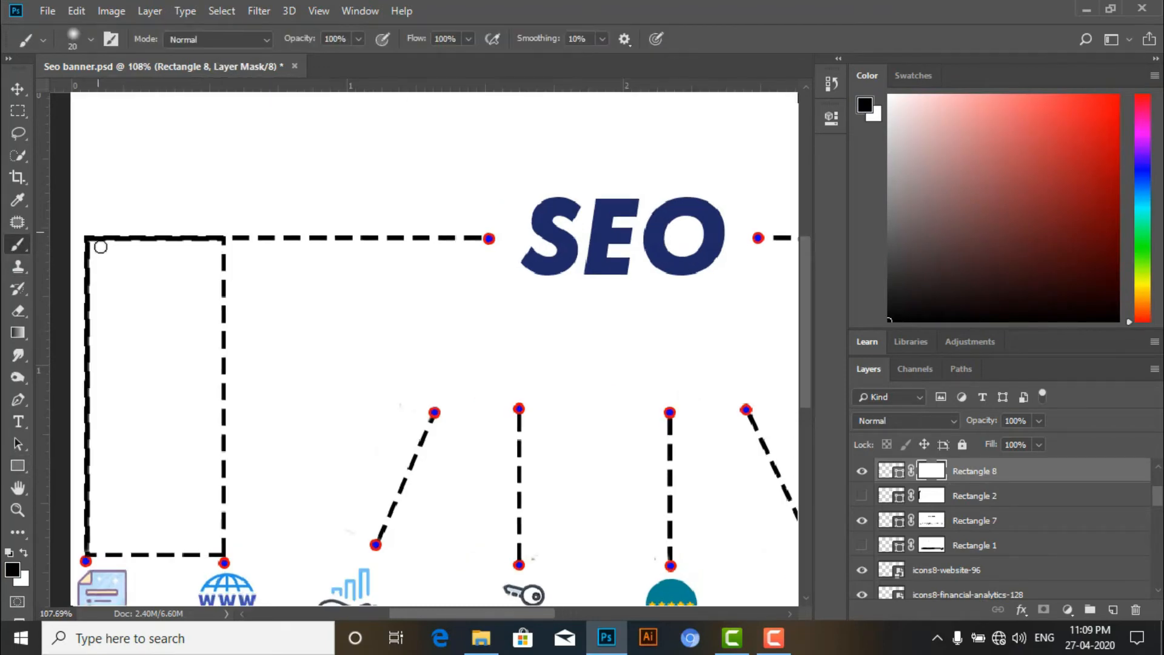
pyautogui.moveTo(122, 236); pyautogui.dragTo(200, 225)
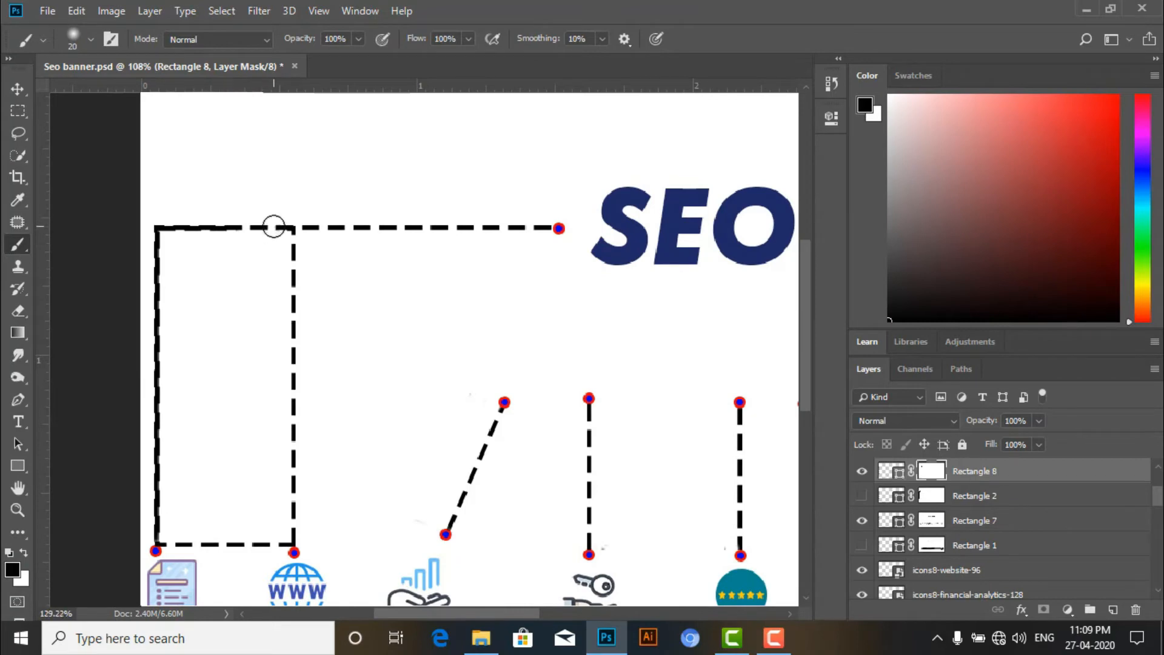
pyautogui.scroll(6, 272, 229)
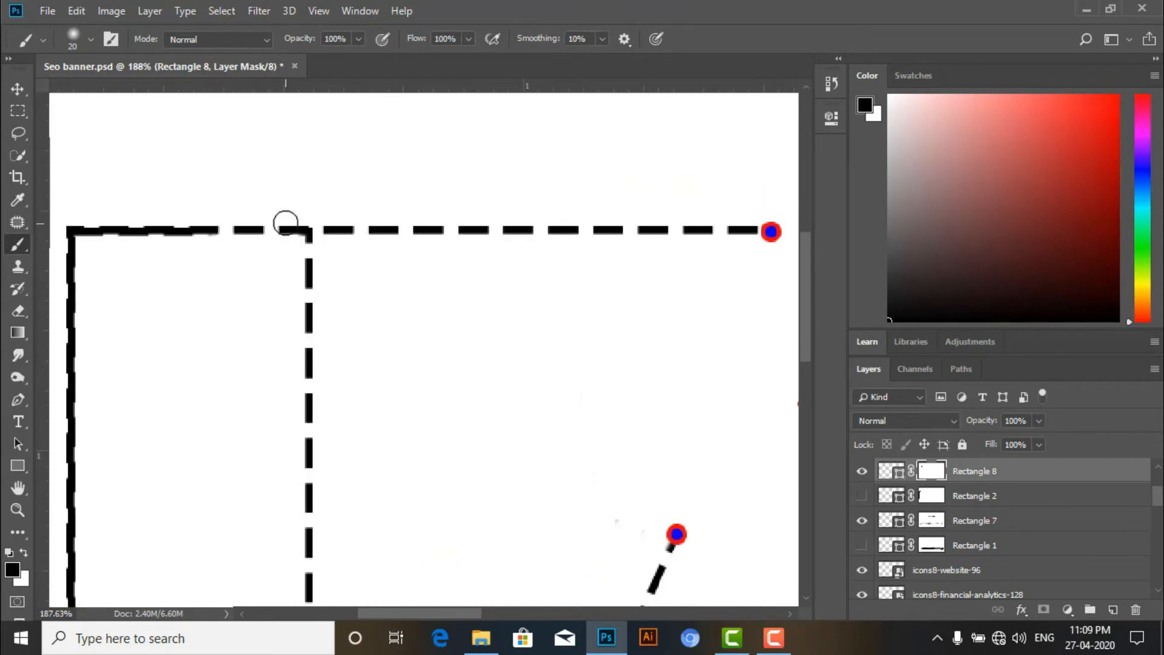
pyautogui.moveTo(291, 235)
pyautogui.mouseDown()
pyautogui.moveTo(168, 231)
pyautogui.moveTo(177, 239)
pyautogui.moveTo(173, 218)
pyautogui.moveTo(149, 206)
pyautogui.moveTo(84, 231)
pyautogui.moveTo(92, 223)
pyautogui.moveTo(109, 229)
pyautogui.moveTo(107, 246)
pyautogui.moveTo(63, 269)
pyautogui.moveTo(69, 335)
pyautogui.moveTo(61, 323)
pyautogui.moveTo(75, 257)
pyautogui.moveTo(73, 381)
pyautogui.moveTo(95, 448)
pyautogui.moveTo(38, 499)
pyautogui.moveTo(75, 392)
pyautogui.moveTo(74, 509)
pyautogui.moveTo(160, 356)
pyautogui.moveTo(177, 243)
pyautogui.moveTo(143, 289)
pyautogui.moveTo(150, 269)
pyautogui.moveTo(149, 552)
pyautogui.moveTo(162, 490)
pyautogui.moveTo(148, 593)
pyautogui.moveTo(149, 509)
pyautogui.moveTo(147, 524)
pyautogui.moveTo(200, 532)
pyautogui.moveTo(167, 576)
pyautogui.moveTo(138, 582)
pyautogui.moveTo(171, 577)
pyautogui.moveTo(229, 520)
pyautogui.moveTo(248, 528)
pyautogui.moveTo(248, 589)
pyautogui.moveTo(337, 525)
pyautogui.moveTo(367, 540)
pyautogui.mouseUp()
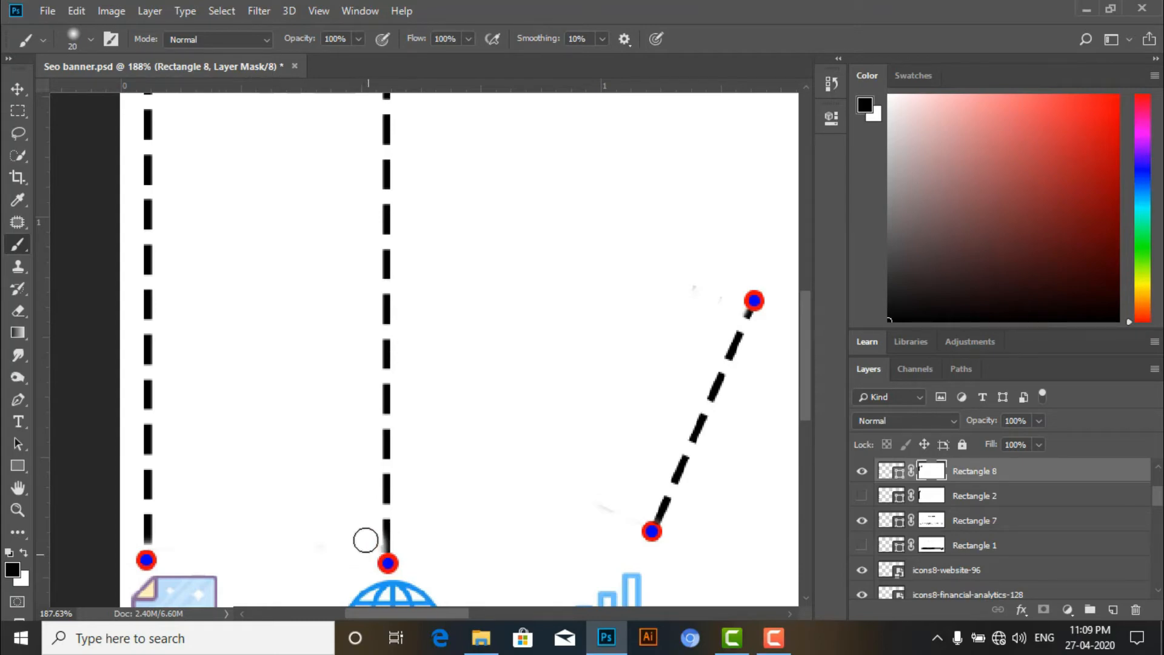
# Examine the WWW icon's vertical connector where it meets the horizontal dashed line, and the connectors across the whole banner
pyautogui.click(20, 85)
pyautogui.scroll(-5, 307, 218)
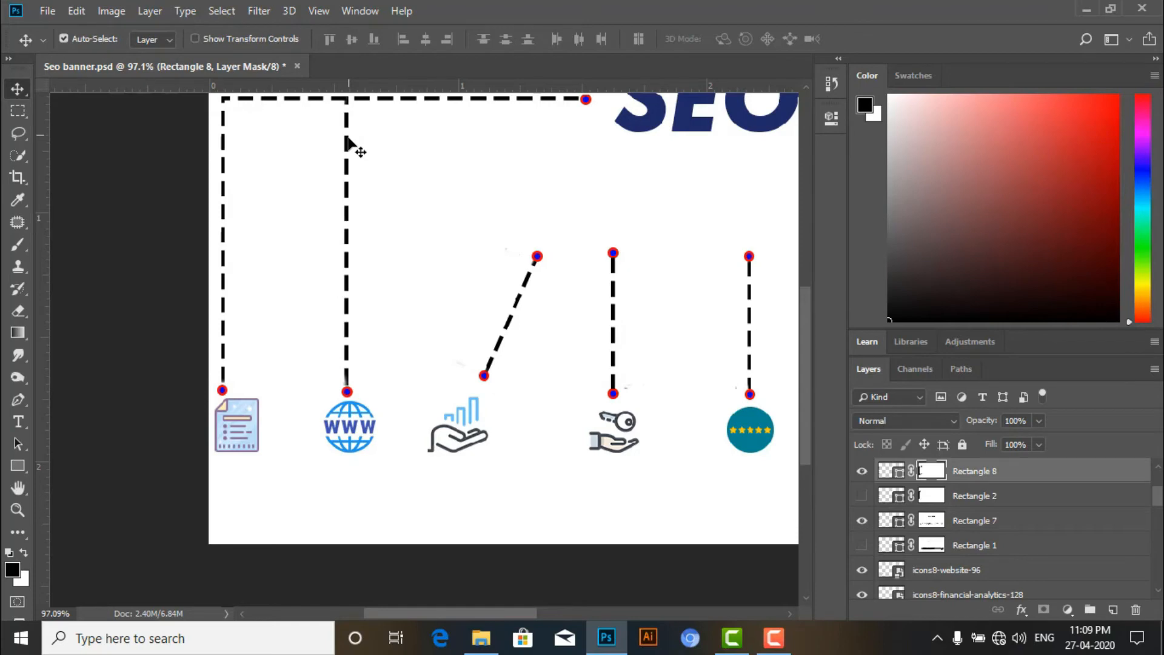
pyautogui.scroll(4, 351, 125)
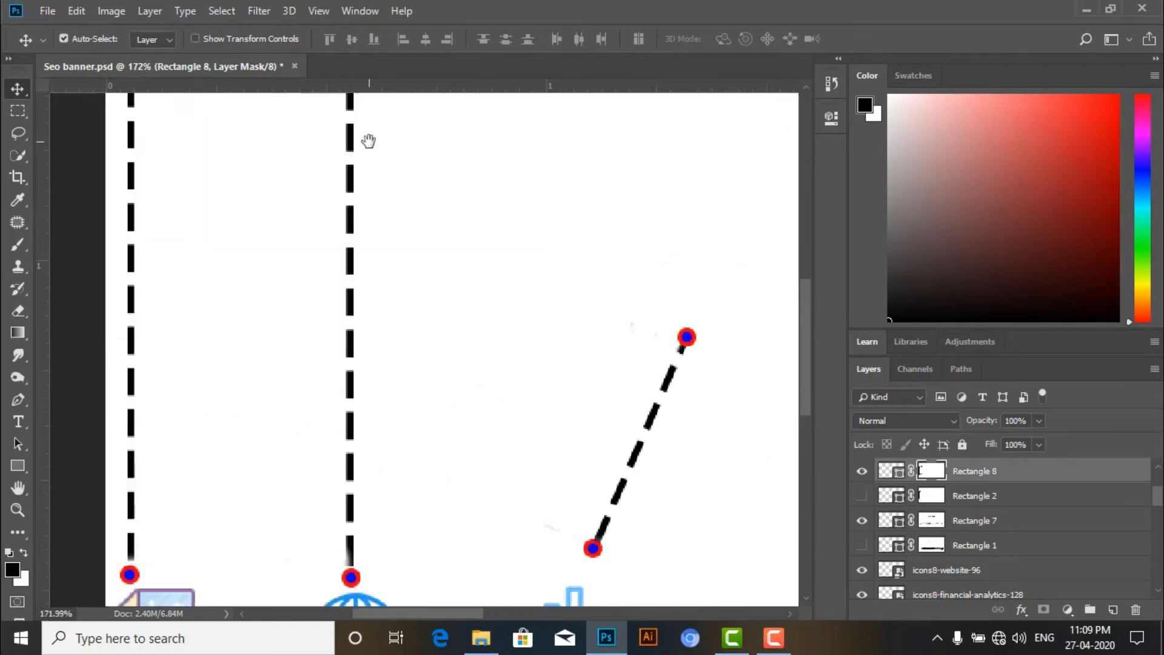
pyautogui.scroll(4, 377, 252)
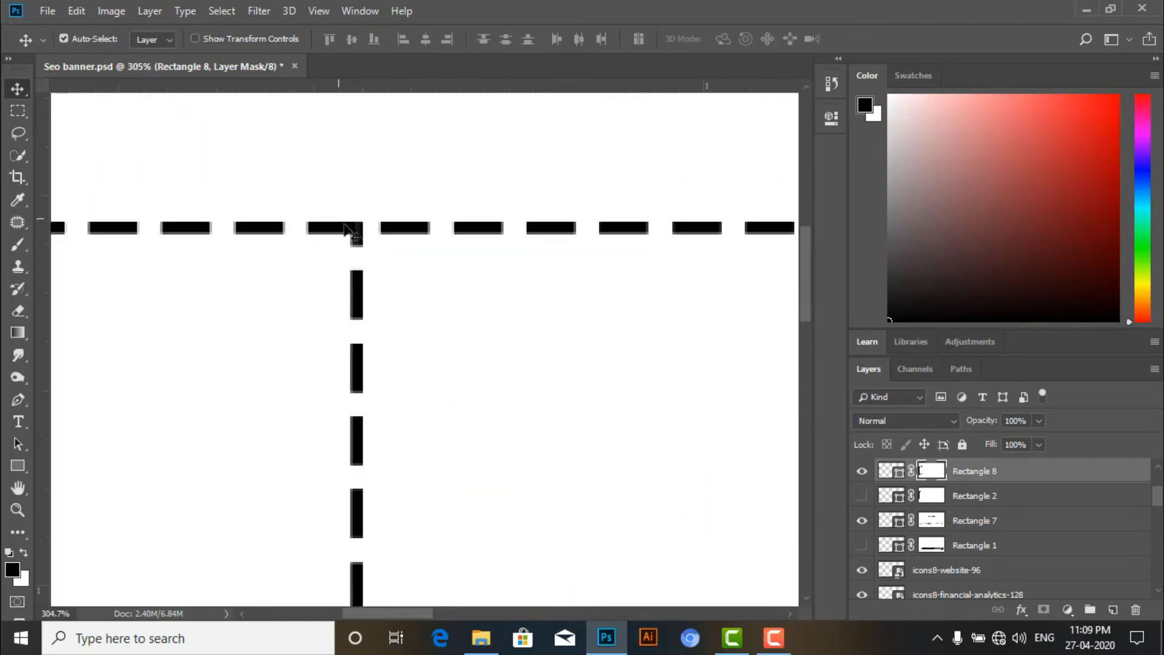
pyautogui.scroll(-9, 357, 260)
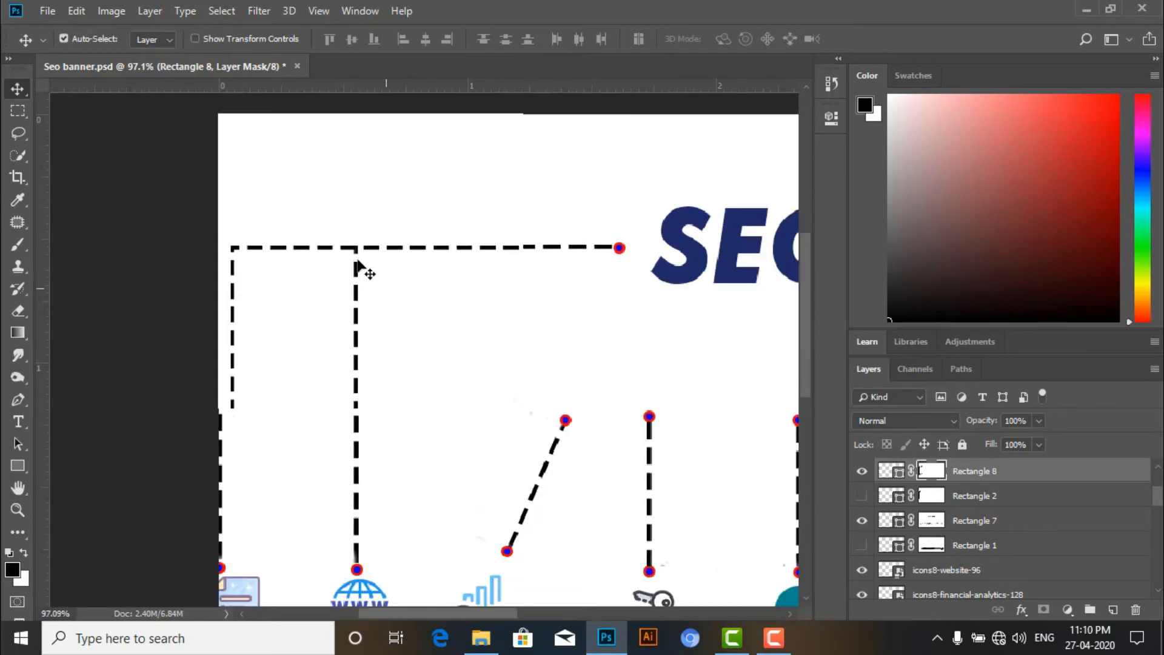
pyautogui.scroll(-2, 358, 265)
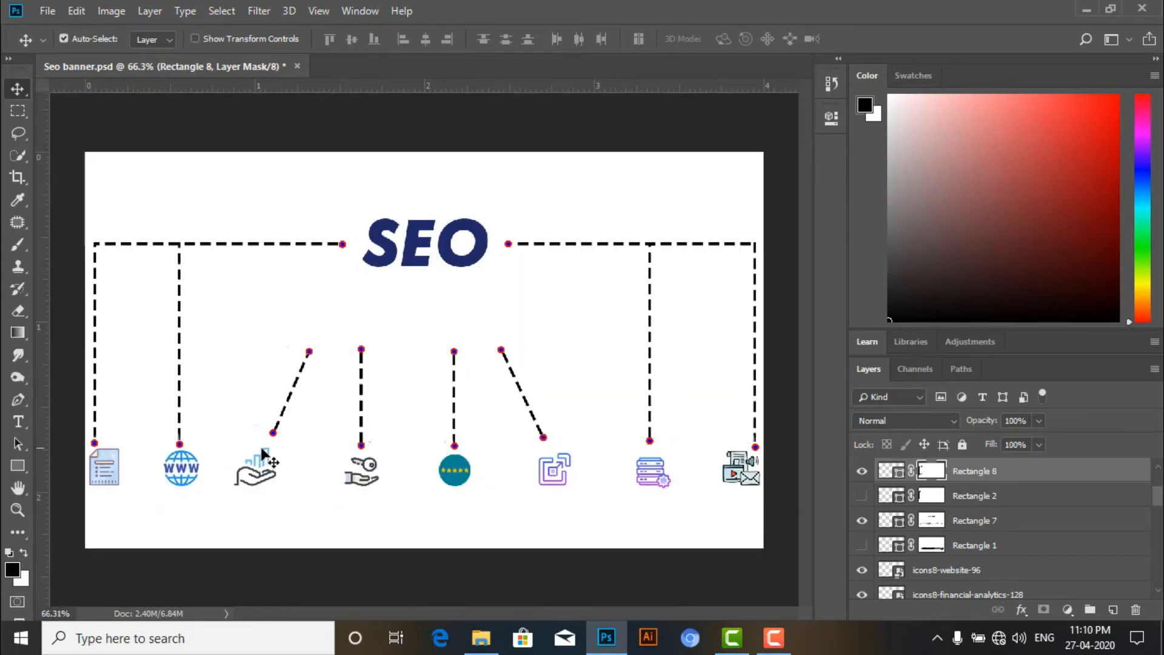
pyautogui.click(326, 432)
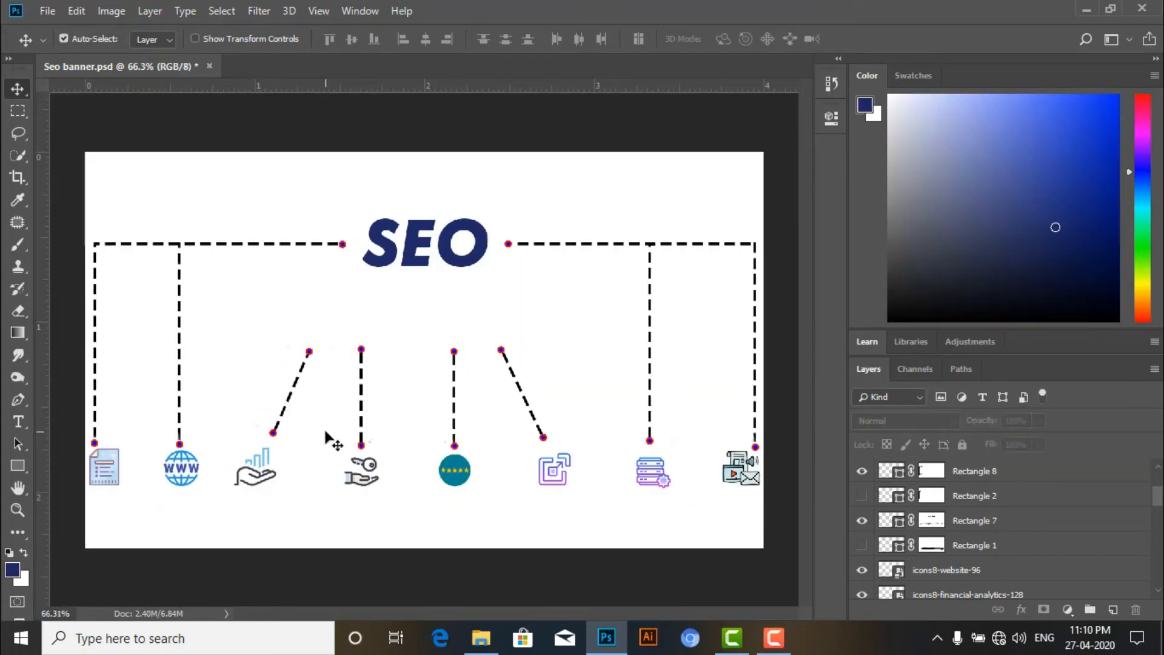
# Select the slanted dashed connector above the financial analytics icon and hide its layer
pyautogui.scroll(2, 312, 402)
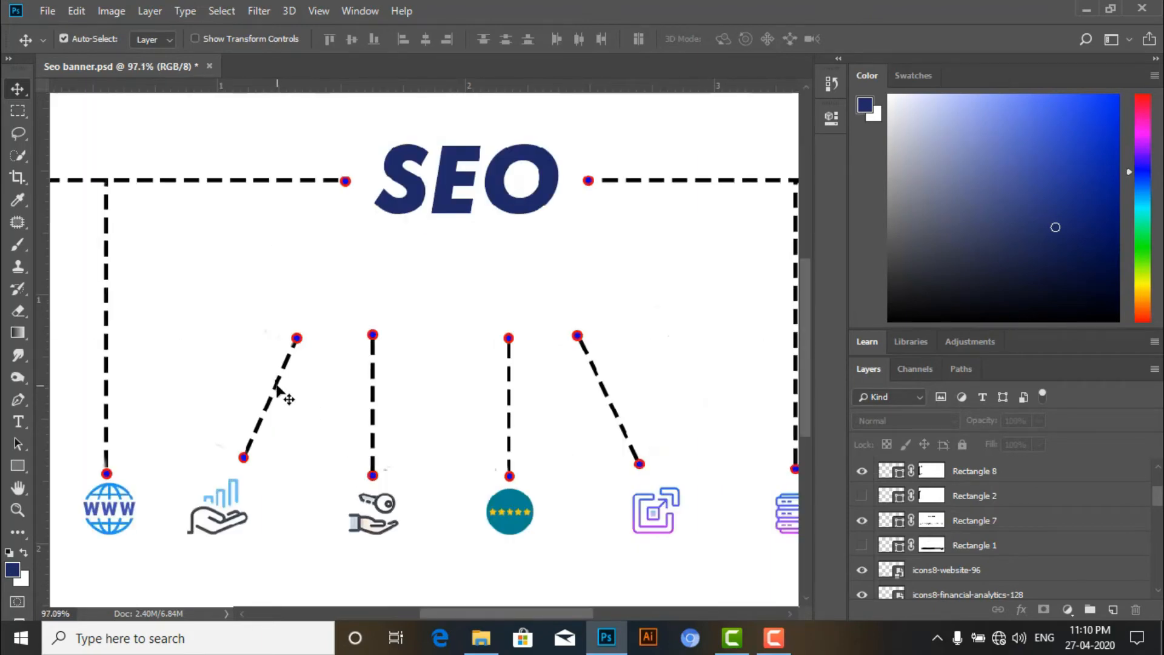
pyautogui.click(277, 386)
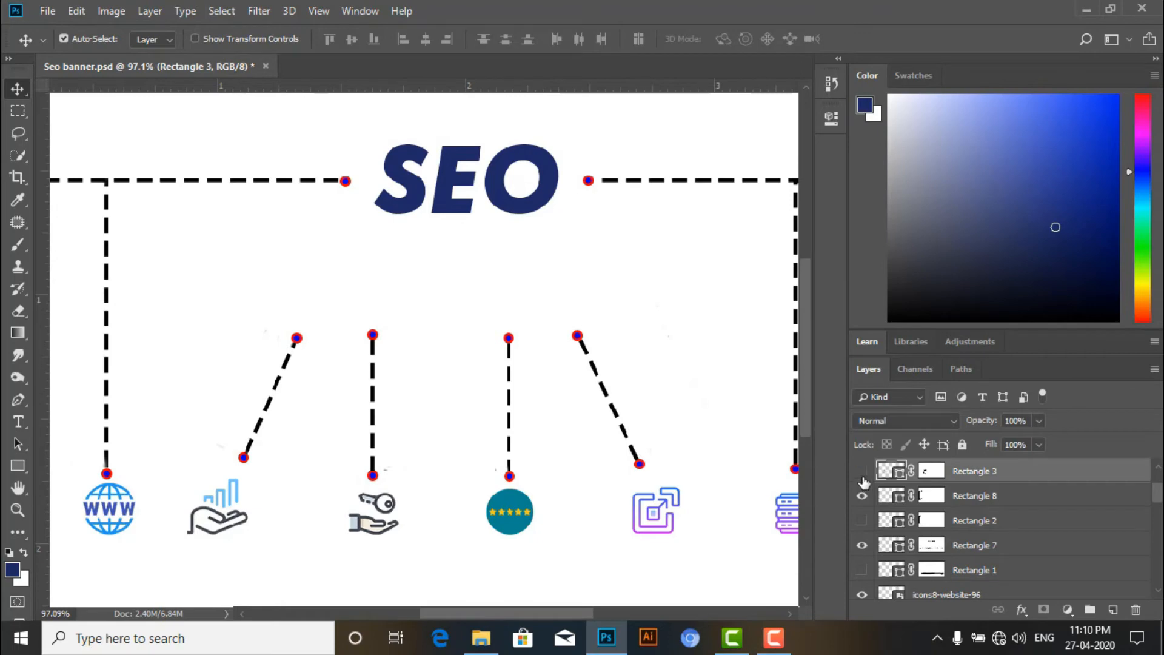
pyautogui.click(862, 472)
# Draw a dashed square about 136 by 137 px beside the two dots above the analytics icon and turn on transform controls
pyautogui.click(18, 466)
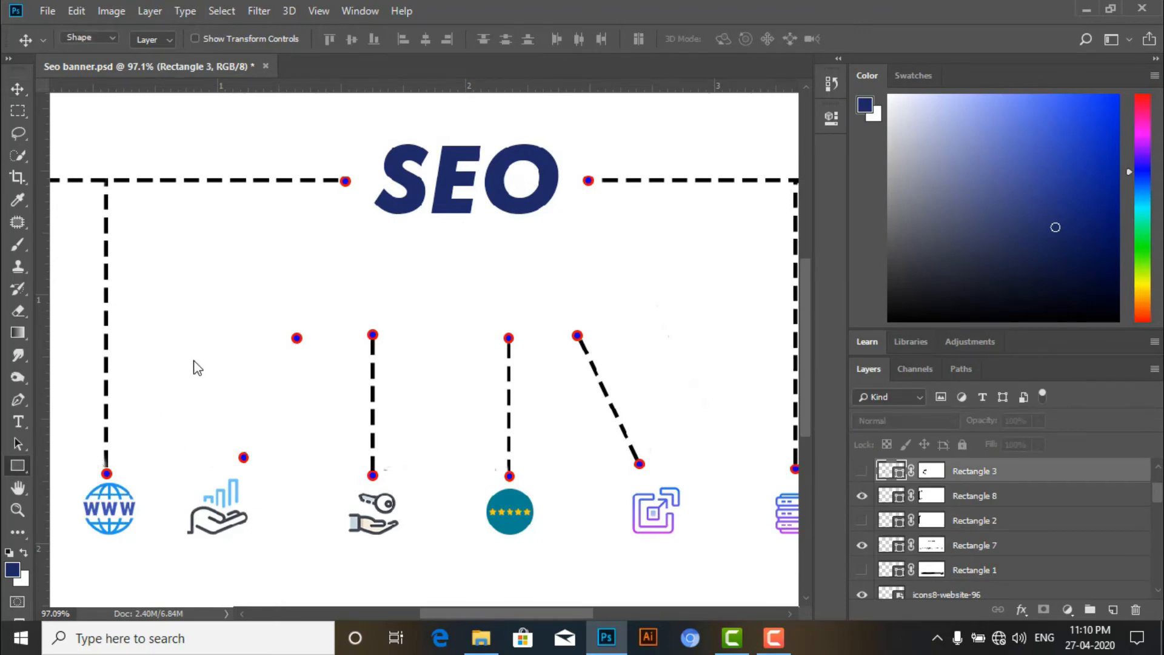
pyautogui.moveTo(169, 327); pyautogui.dragTo(281, 438)
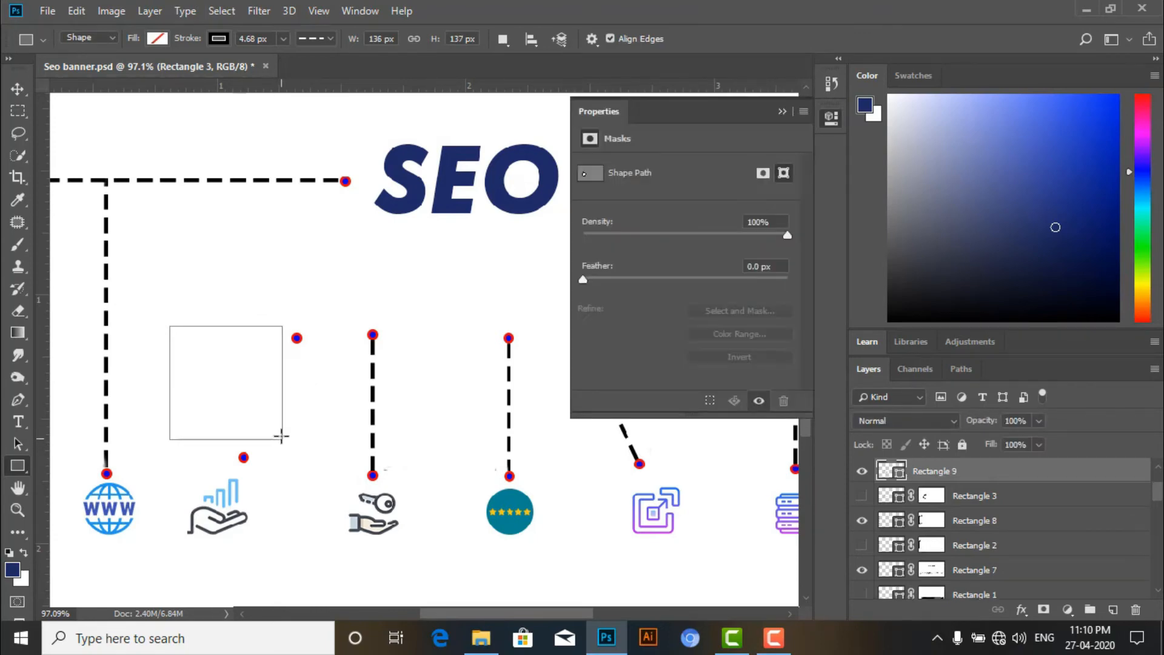
pyautogui.click(782, 111)
pyautogui.click(18, 88)
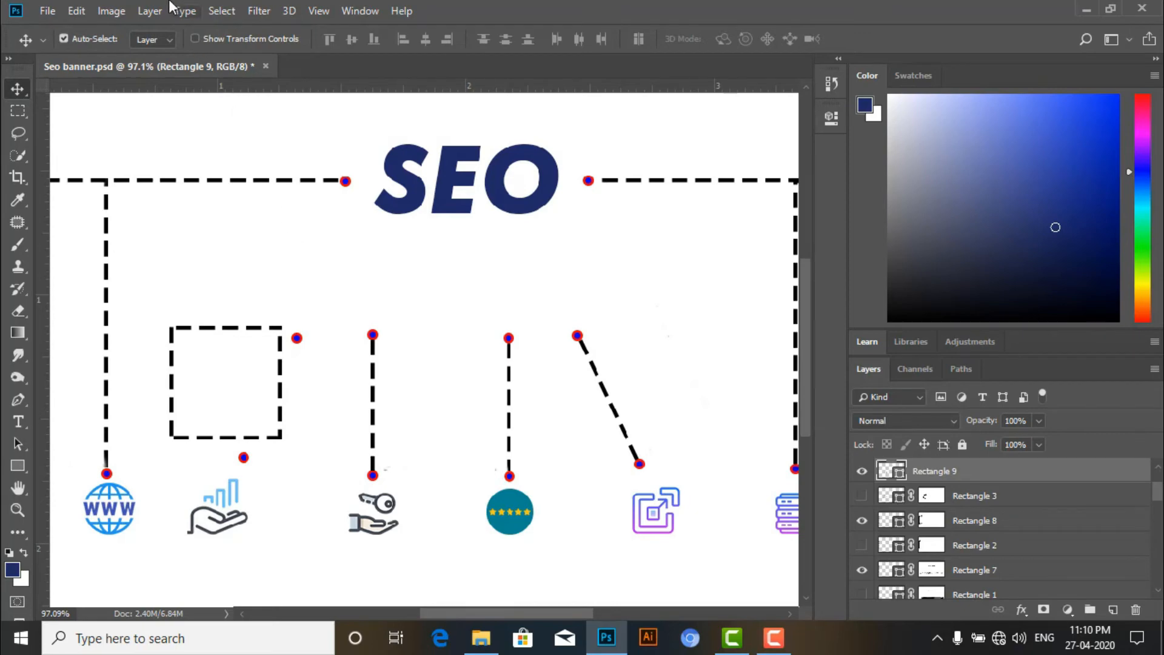
pyautogui.click(195, 39)
# Try to rotate the dashed square about 22° clockwise to follow the two connector dots, and undo the rotation
pyautogui.moveTo(303, 330); pyautogui.dragTo(325, 355)
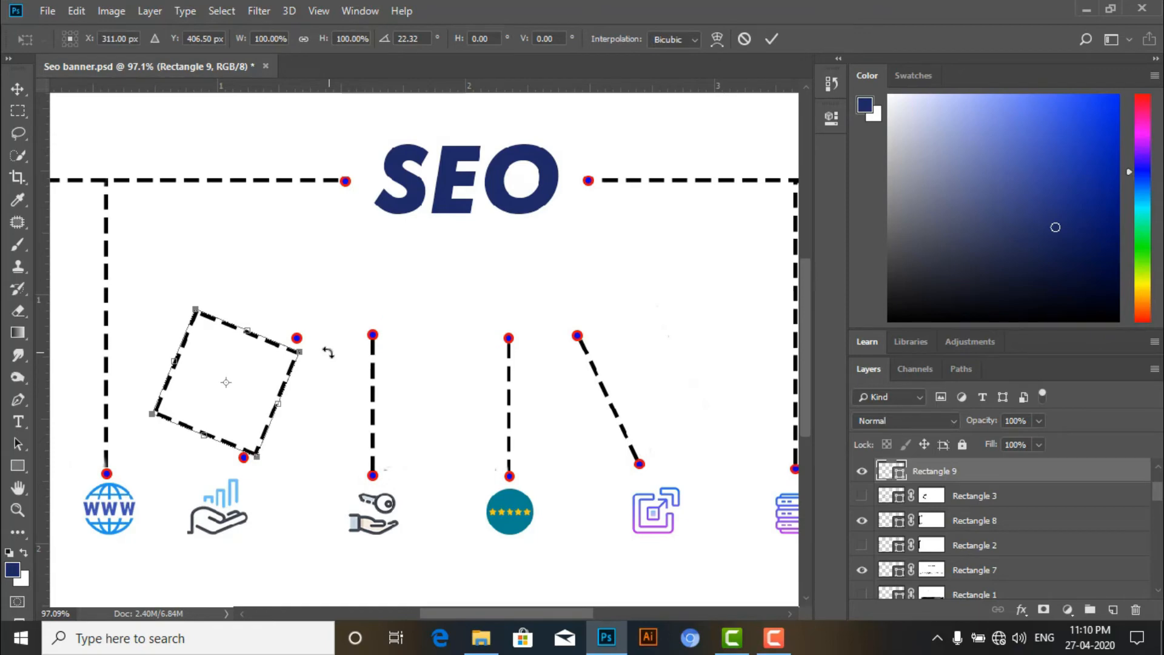
pyautogui.click(17, 89)
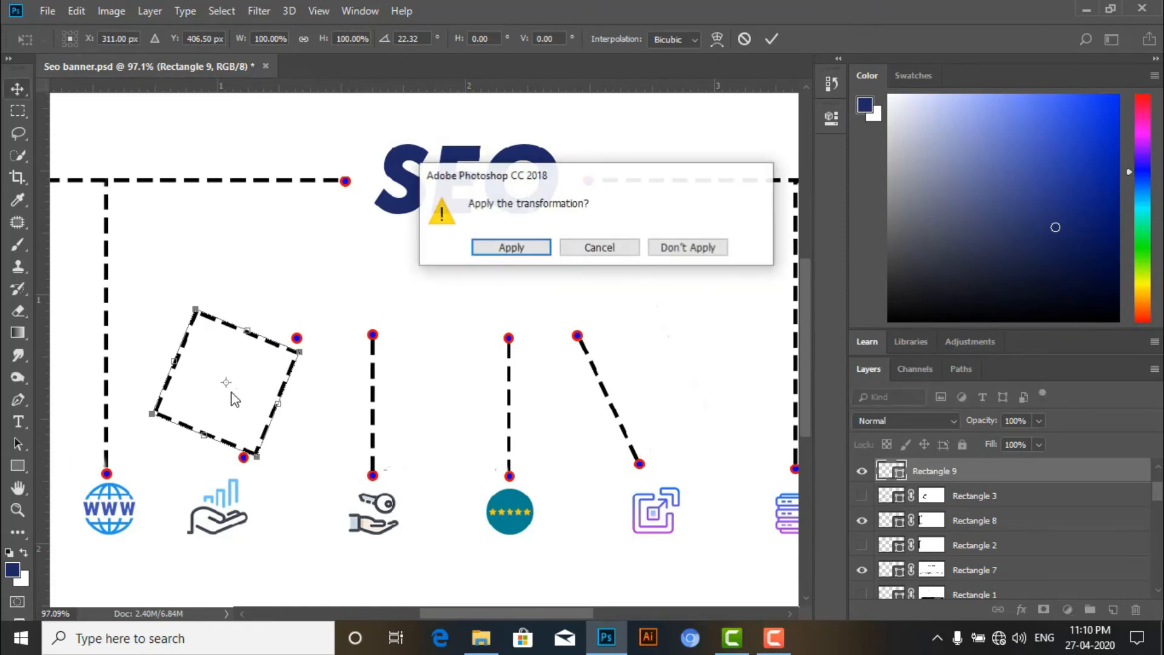
pyautogui.click(511, 248)
pyautogui.scroll(2, 235, 365)
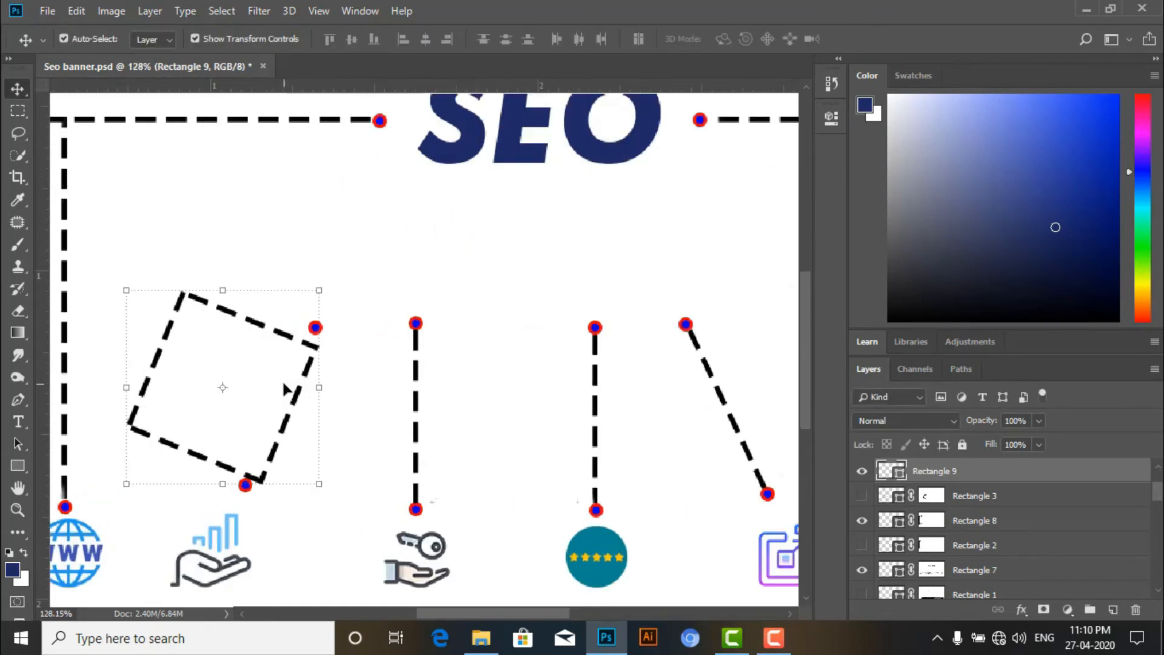
pyautogui.scroll(2, 285, 388)
pyautogui.moveTo(288, 374); pyautogui.dragTo(291, 366)
pyautogui.press('ctrl')
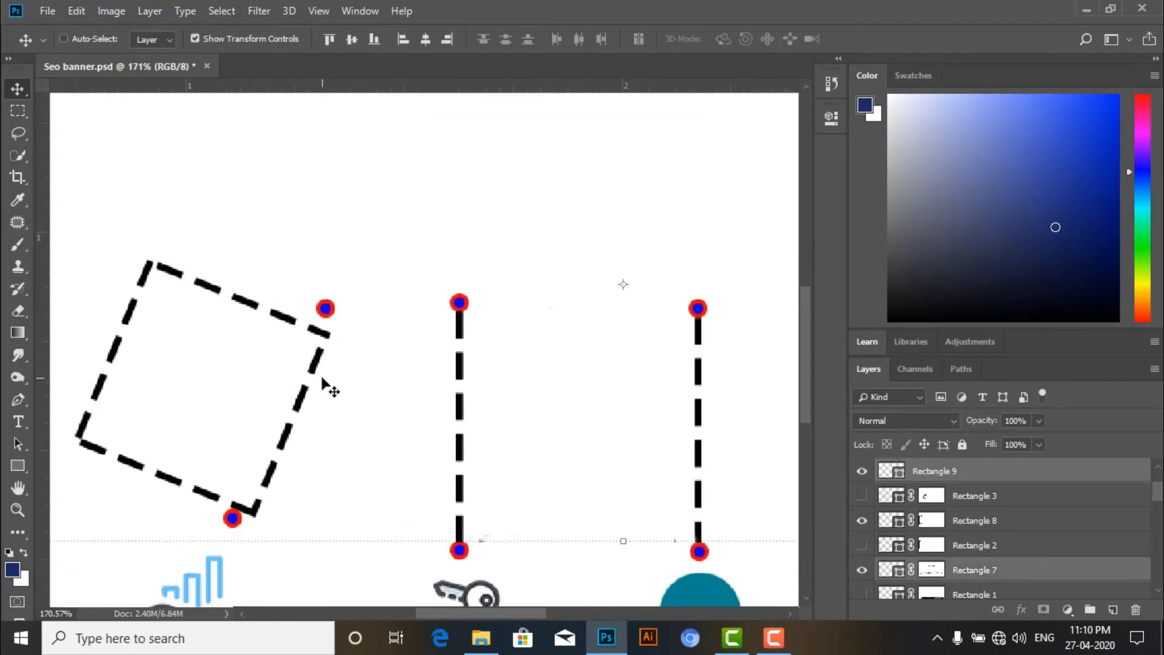
pyautogui.hotkey('ctrl', 'z')
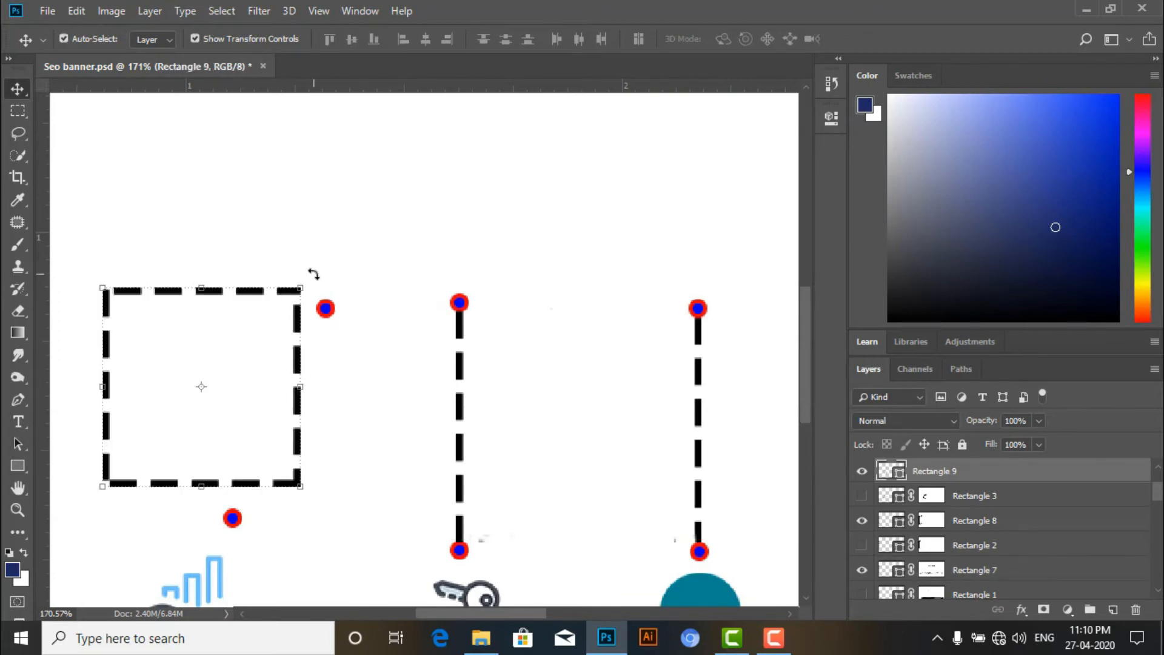
# Rotate the dashed square about 25° clockwise and nudge it left and up until its right edge lies between the two connector dots
pyautogui.moveTo(320, 278); pyautogui.dragTo(364, 321)
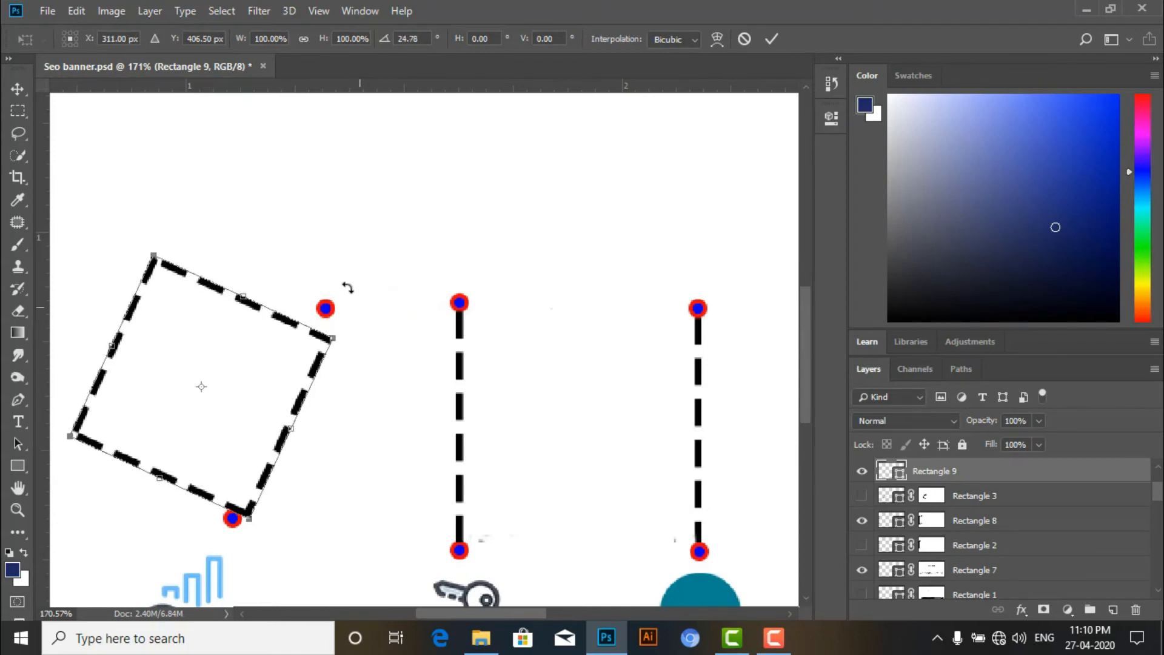
pyautogui.click(772, 40)
pyautogui.press('Left')
pyautogui.press('Left')
pyautogui.press('Left')
pyautogui.press('Left')
pyautogui.press('Left')
pyautogui.press('Left')
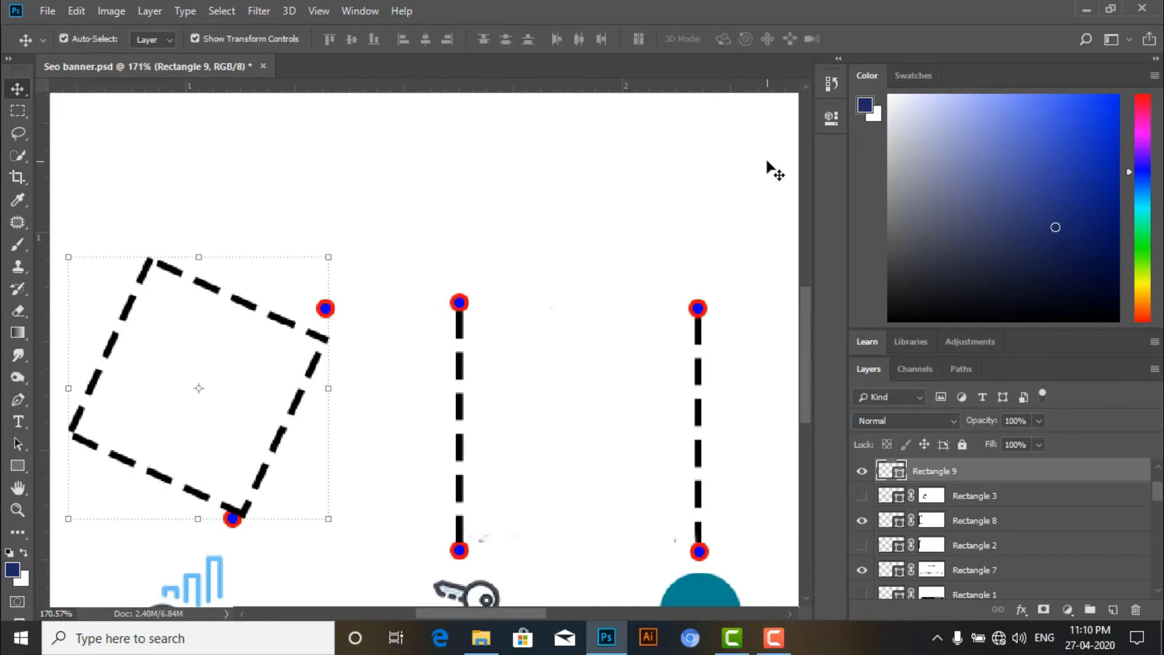
pyautogui.press('Up')
pyautogui.press('Up')
pyautogui.press('Up')
pyautogui.press('Up')
pyautogui.press('Up')
pyautogui.press('Up')
pyautogui.press('Up')
pyautogui.press('Up')
pyautogui.press('Up')
pyautogui.press('Up')
pyautogui.press('Up')
pyautogui.press('Up')
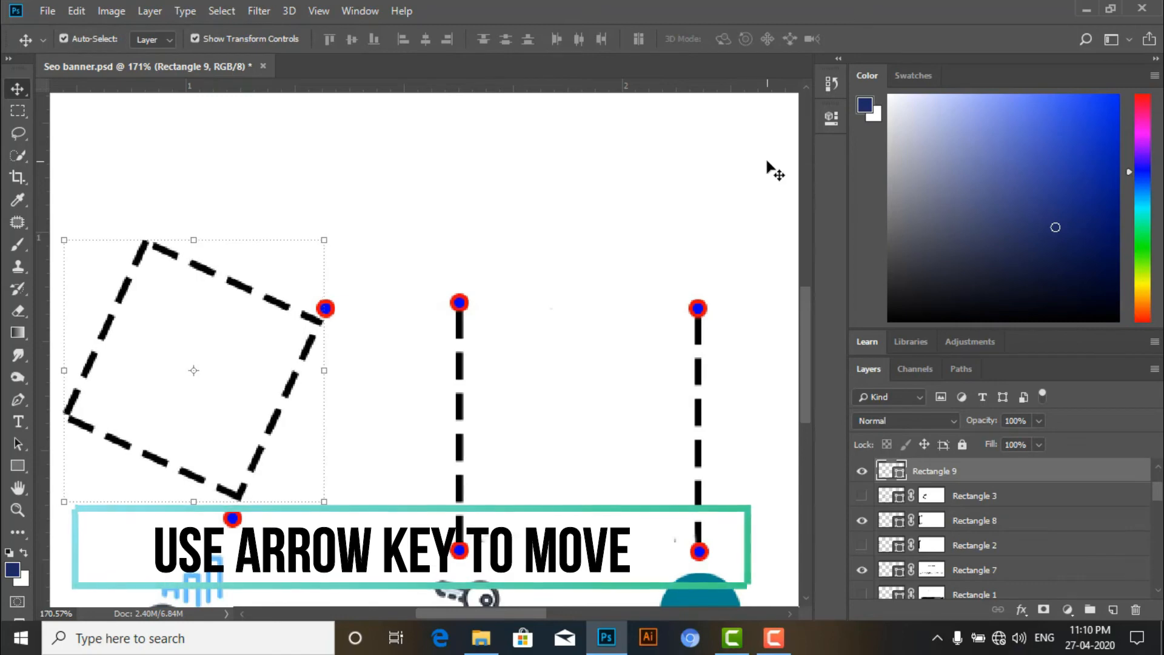
# Nudge the tilted dashed square slightly right and down between the two connector dots, and turn off transform controls
pyautogui.press('Right')
pyautogui.press('Right')
pyautogui.press('Right')
pyautogui.press('Right')
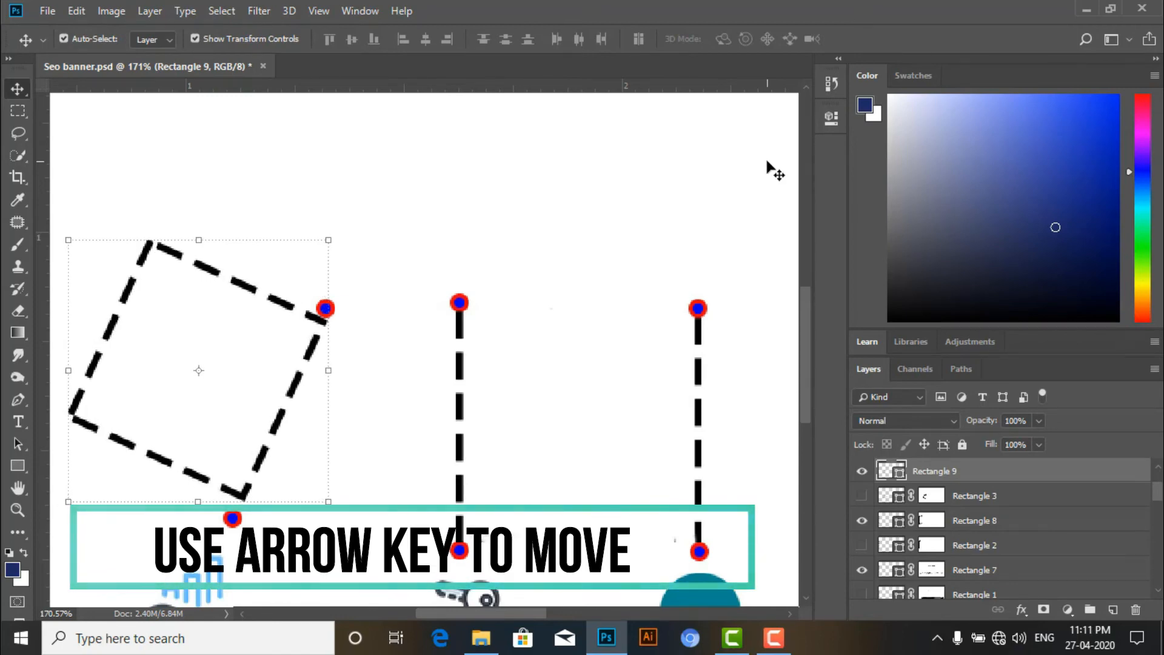
pyautogui.press('Down')
pyautogui.press('Left')
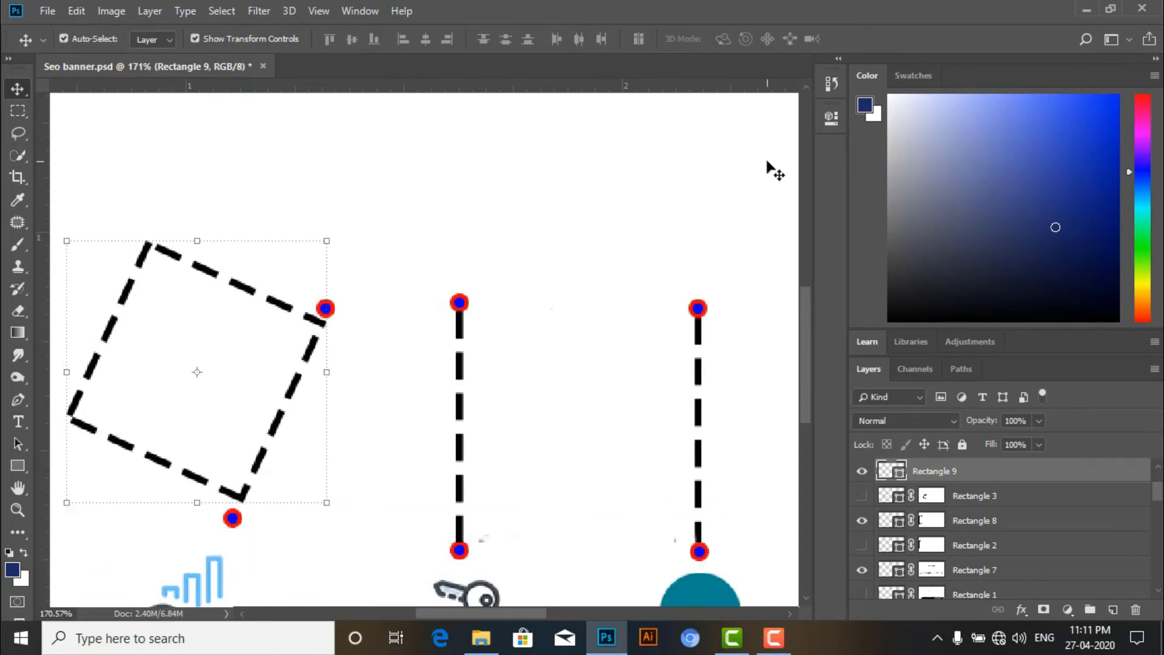
pyautogui.press('Up')
pyautogui.press('Up')
pyautogui.press('Right')
pyautogui.press('Down')
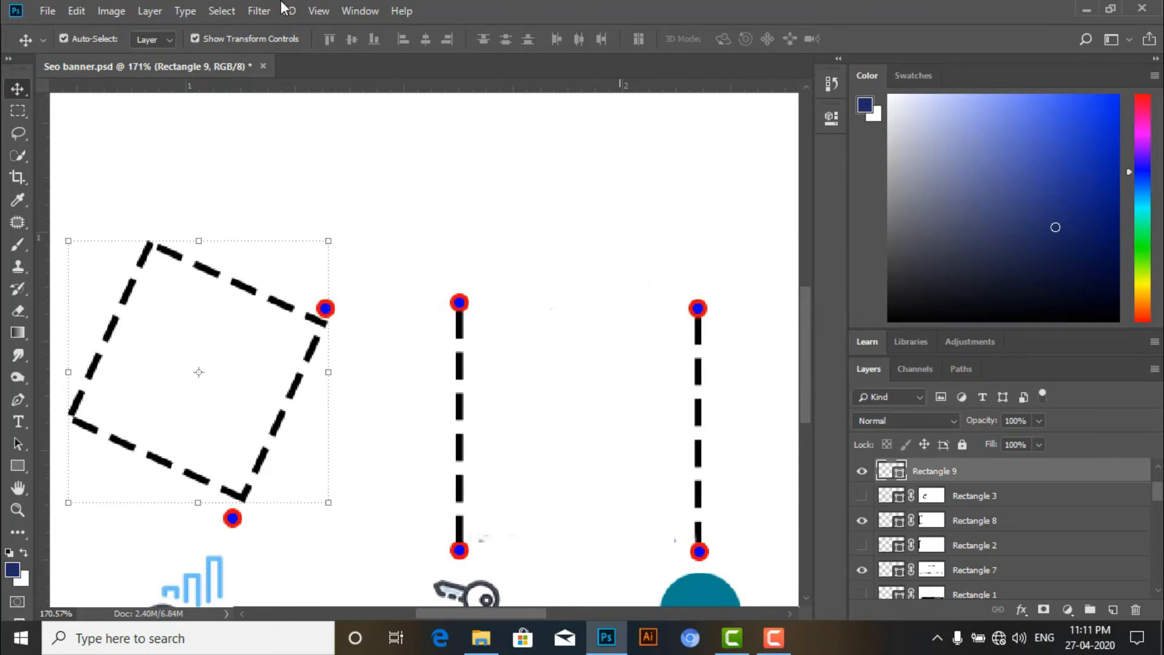
pyautogui.click(198, 40)
# Add a layer mask to the tilted square and paint out its upper, left and lower edges in black, keeping the right edge
pyautogui.click(1044, 610)
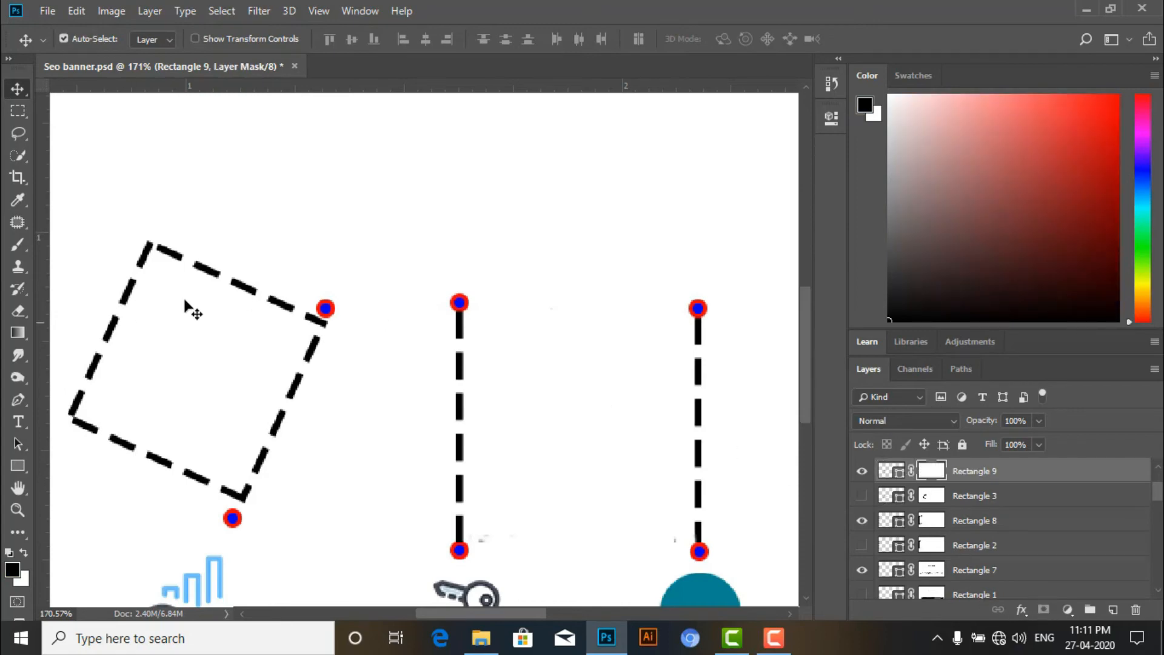
pyautogui.click(18, 245)
pyautogui.moveTo(171, 244)
pyautogui.mouseDown()
pyautogui.moveTo(111, 318)
pyautogui.moveTo(126, 312)
pyautogui.moveTo(152, 244)
pyautogui.moveTo(205, 287)
pyautogui.moveTo(163, 299)
pyautogui.moveTo(185, 253)
pyautogui.moveTo(224, 251)
pyautogui.moveTo(265, 289)
pyautogui.moveTo(263, 306)
pyautogui.moveTo(295, 301)
pyautogui.moveTo(347, 323)
pyautogui.moveTo(300, 297)
pyautogui.moveTo(330, 325)
pyautogui.mouseUp()
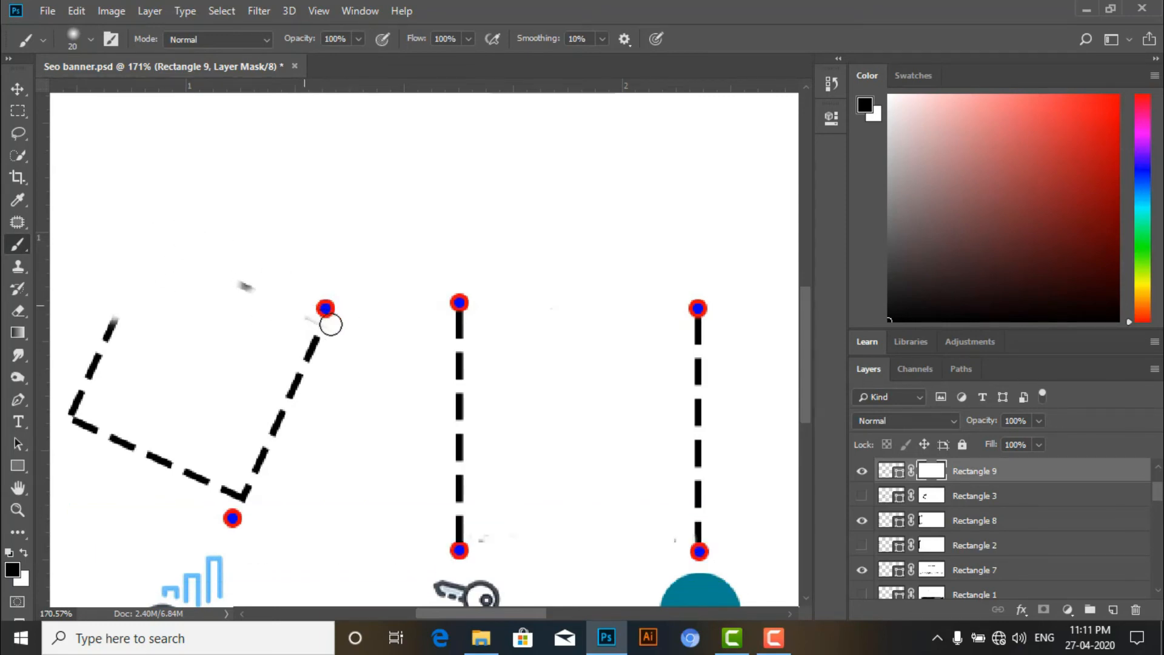
pyautogui.moveTo(133, 301)
pyautogui.mouseDown()
pyautogui.moveTo(63, 432)
pyautogui.moveTo(103, 321)
pyautogui.moveTo(84, 373)
pyautogui.moveTo(120, 380)
pyautogui.moveTo(85, 420)
pyautogui.moveTo(84, 465)
pyautogui.moveTo(146, 465)
pyautogui.moveTo(123, 479)
pyautogui.moveTo(157, 498)
pyautogui.moveTo(199, 478)
pyautogui.moveTo(218, 507)
pyautogui.moveTo(206, 471)
pyautogui.mouseUp()
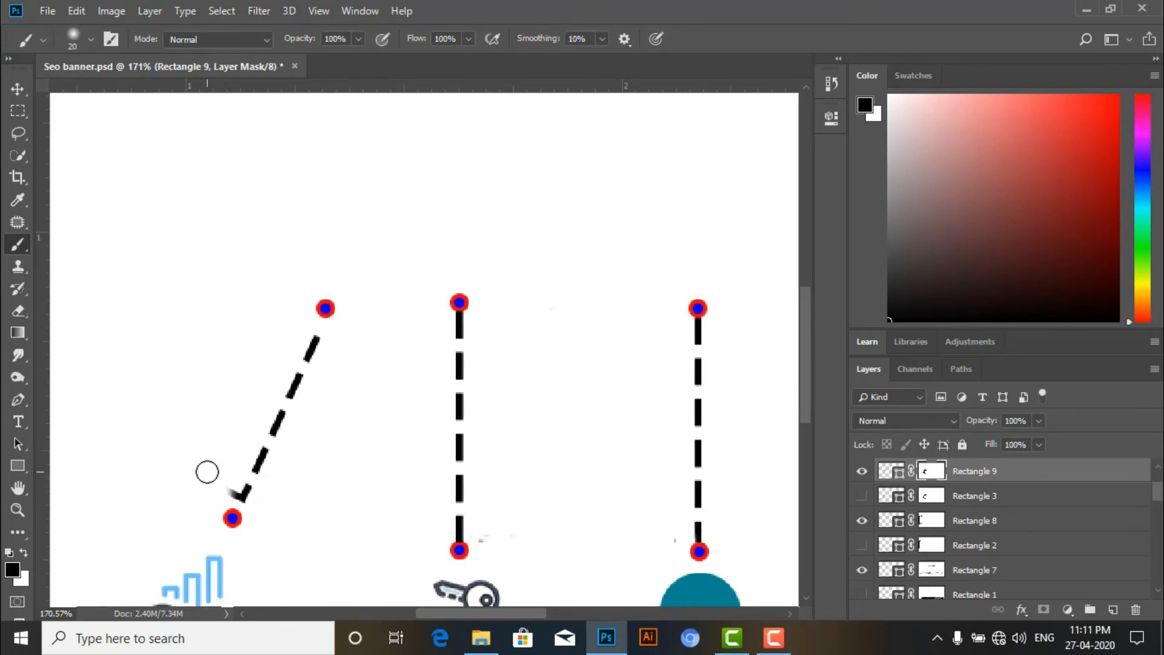
# Paint out the leftover corner stub beside the dot above the analytics icon with a 10 px brush
pyautogui.scroll(3, 230, 541)
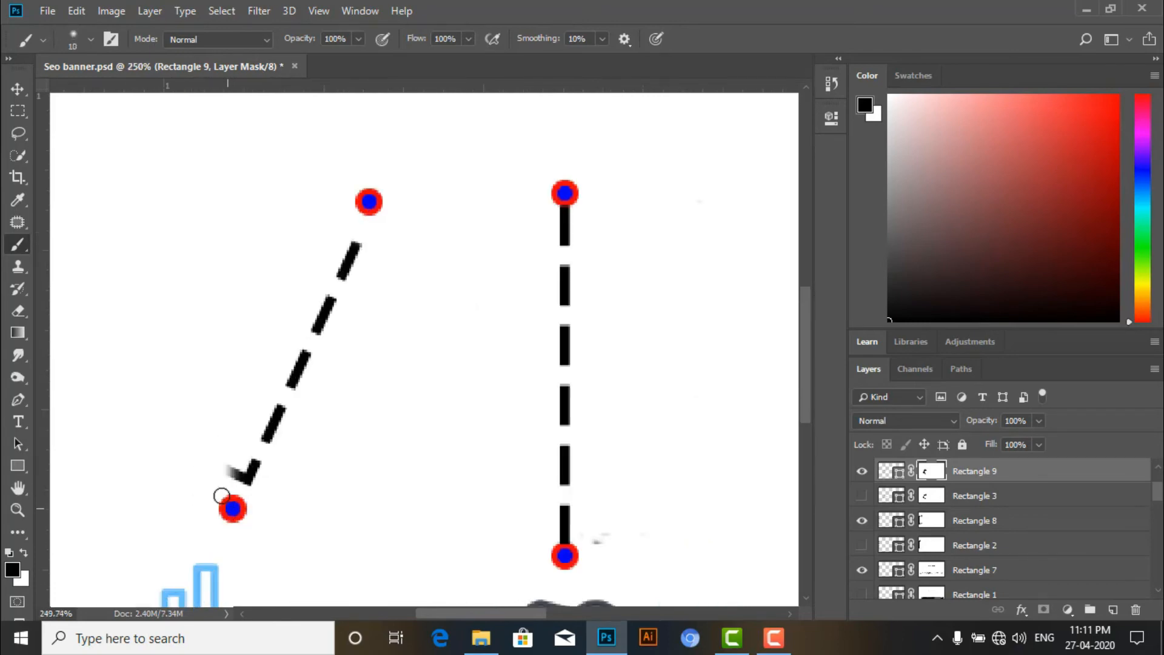
pyautogui.scroll(3, 226, 446)
pyautogui.moveTo(247, 451); pyautogui.dragTo(235, 490)
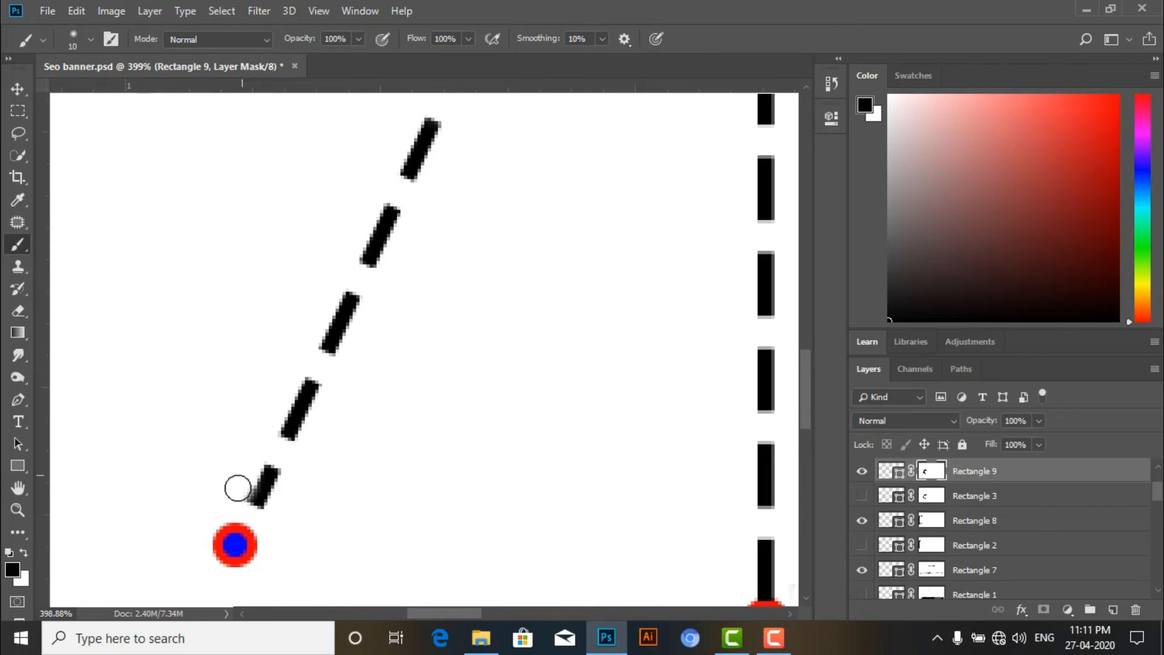
pyautogui.scroll(-5, 192, 434)
pyautogui.scroll(-2, 194, 437)
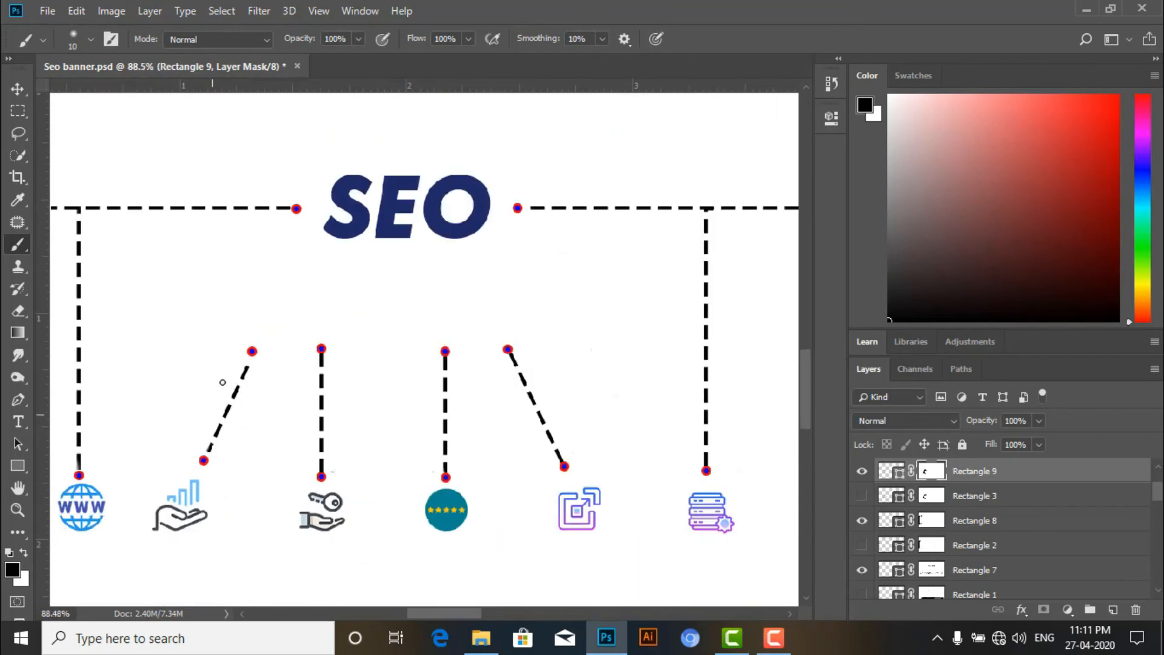
pyautogui.scroll(-1, 224, 404)
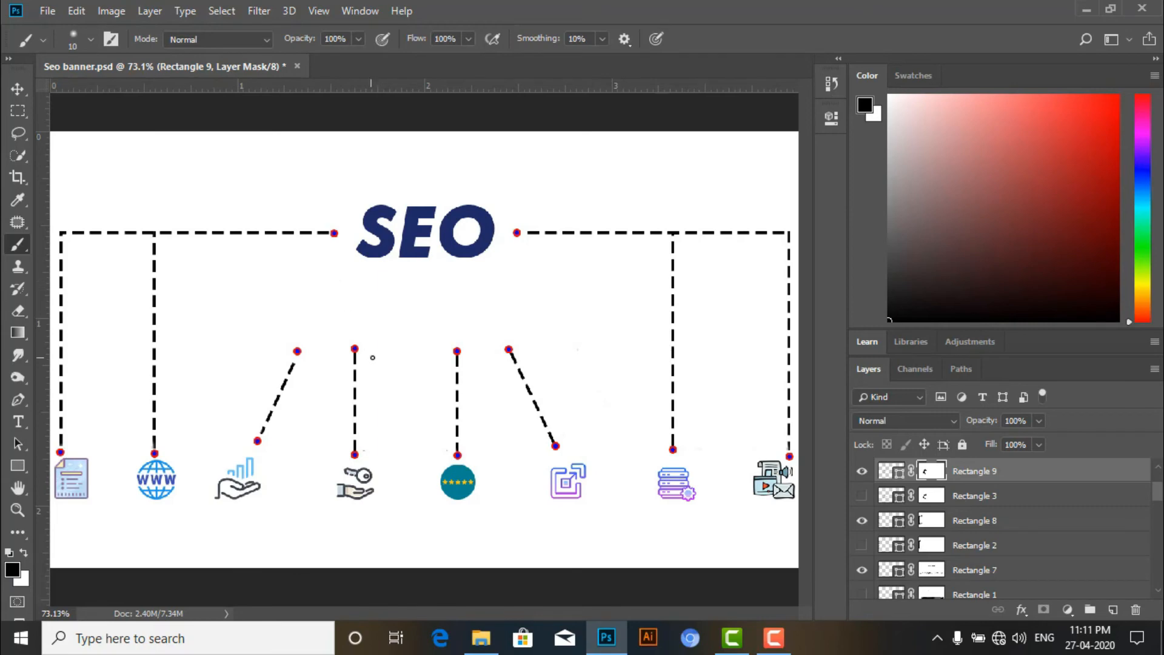
# Select the two vertical dashed connectors above the key and star-rating icons and hide their layer
pyautogui.scroll(4, 378, 394)
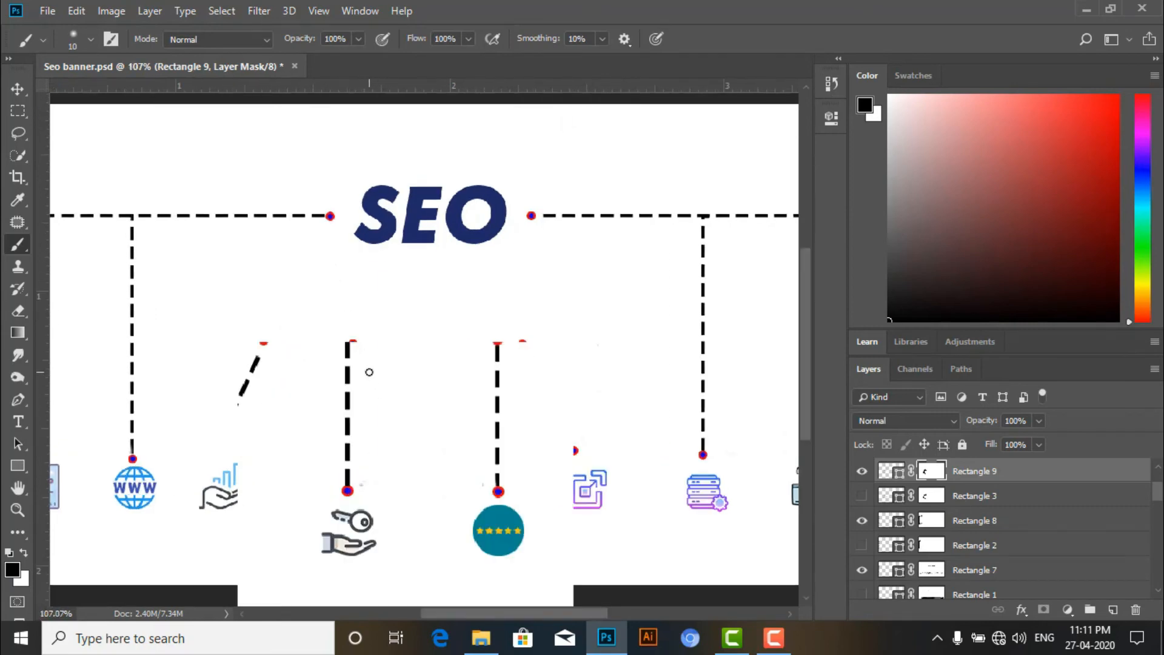
pyautogui.click(13, 83)
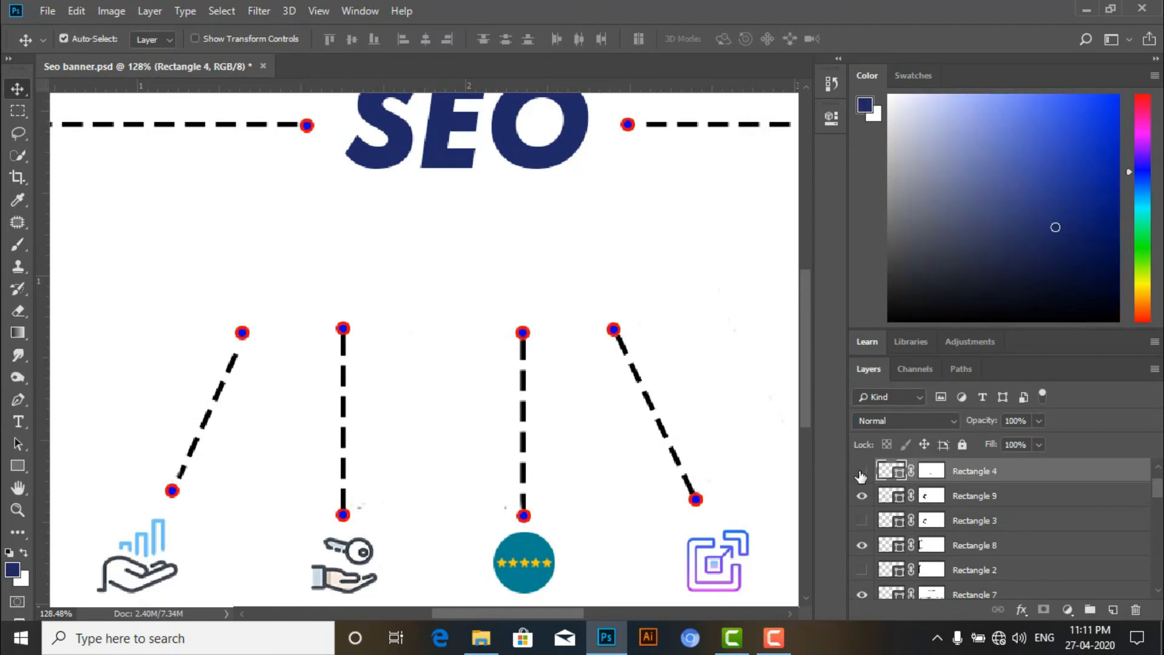
pyautogui.click(860, 472)
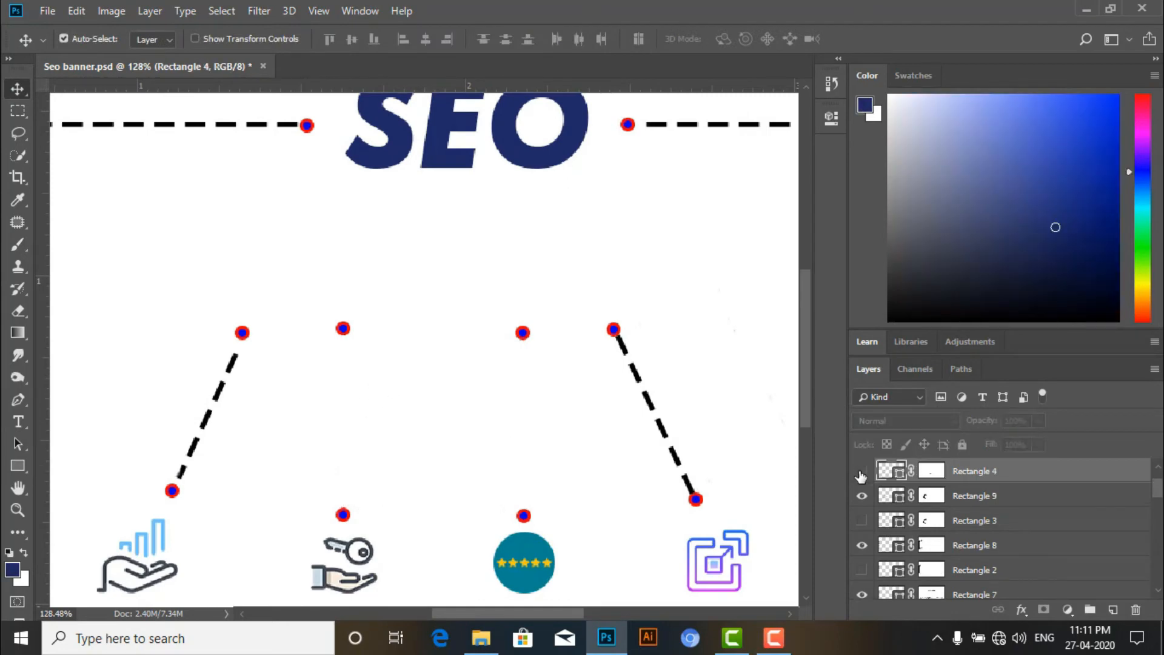
# Draw a dashed rectangle about 168 by 170 px with its corners on the four dots above the key and star-rating icons
pyautogui.click(18, 465)
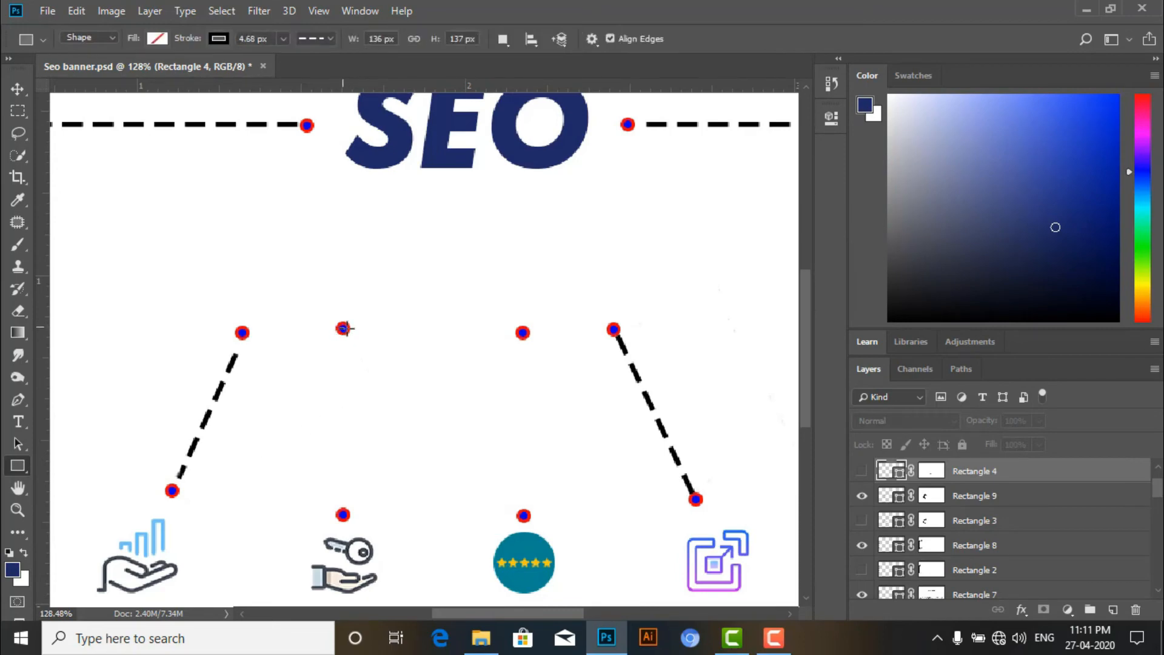
pyautogui.moveTo(344, 329); pyautogui.dragTo(524, 515)
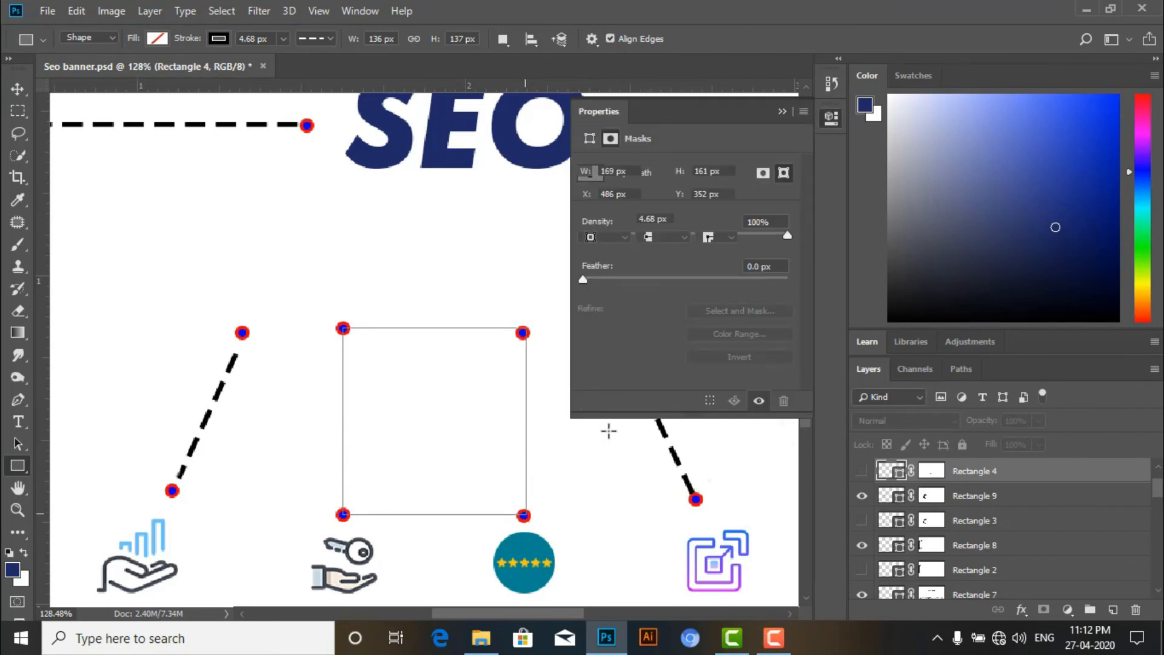
pyautogui.click(782, 112)
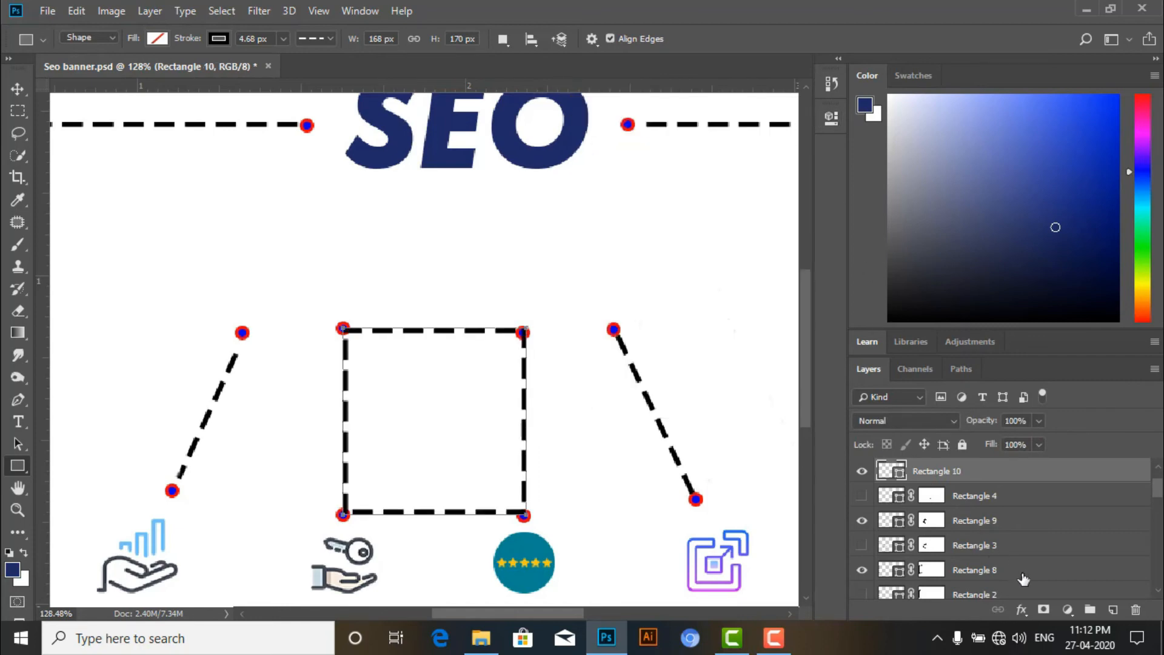
# Add a layer mask to the new dashed rectangle and paint out its upper edge in black, undoing and repainting the first attempt
pyautogui.click(1043, 609)
pyautogui.press('d')
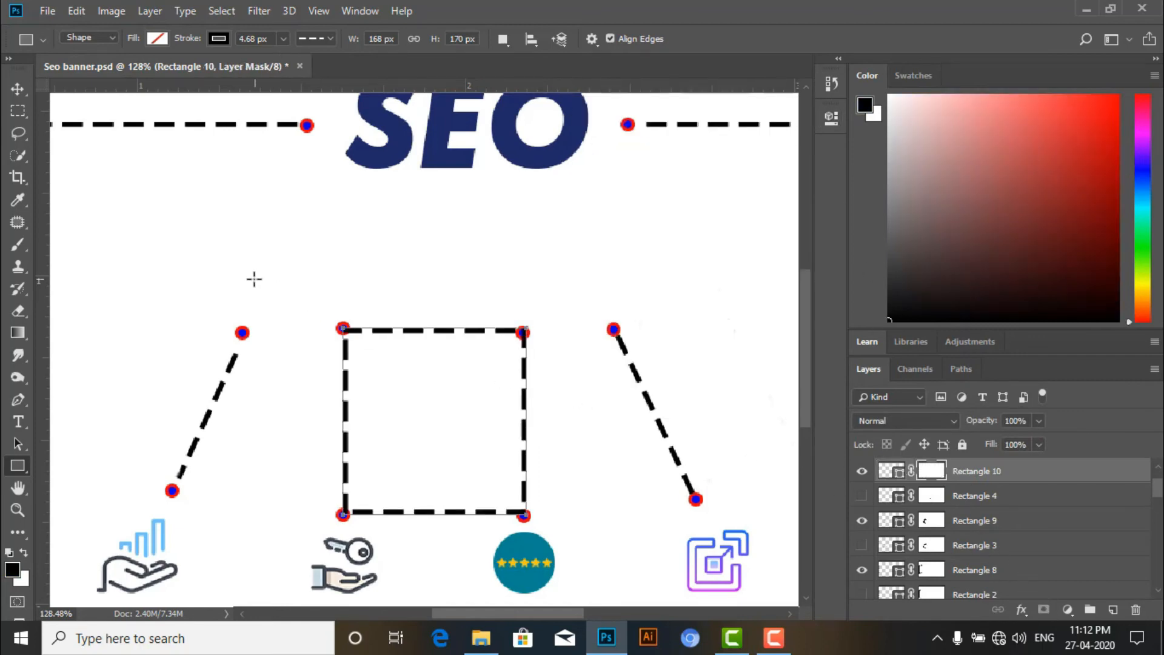
pyautogui.press('b')
pyautogui.scroll(2, 383, 321)
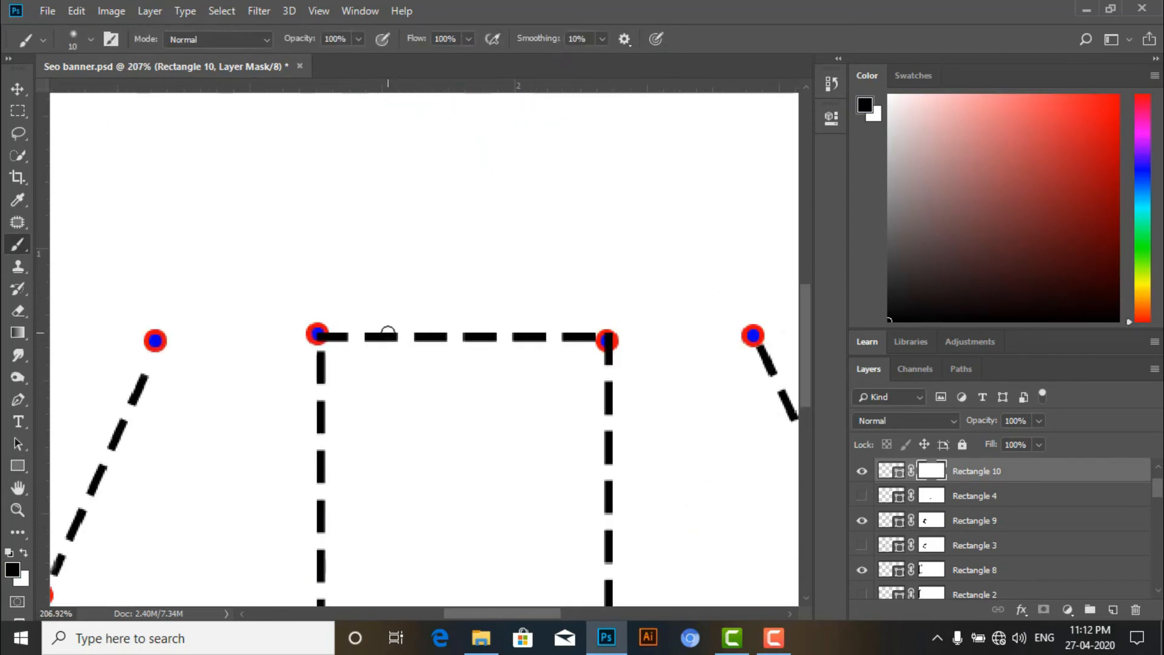
pyautogui.moveTo(377, 343)
pyautogui.mouseDown()
pyautogui.moveTo(321, 336)
pyautogui.moveTo(391, 330)
pyautogui.moveTo(373, 349)
pyautogui.moveTo(617, 332)
pyautogui.moveTo(556, 338)
pyautogui.moveTo(567, 339)
pyautogui.mouseUp()
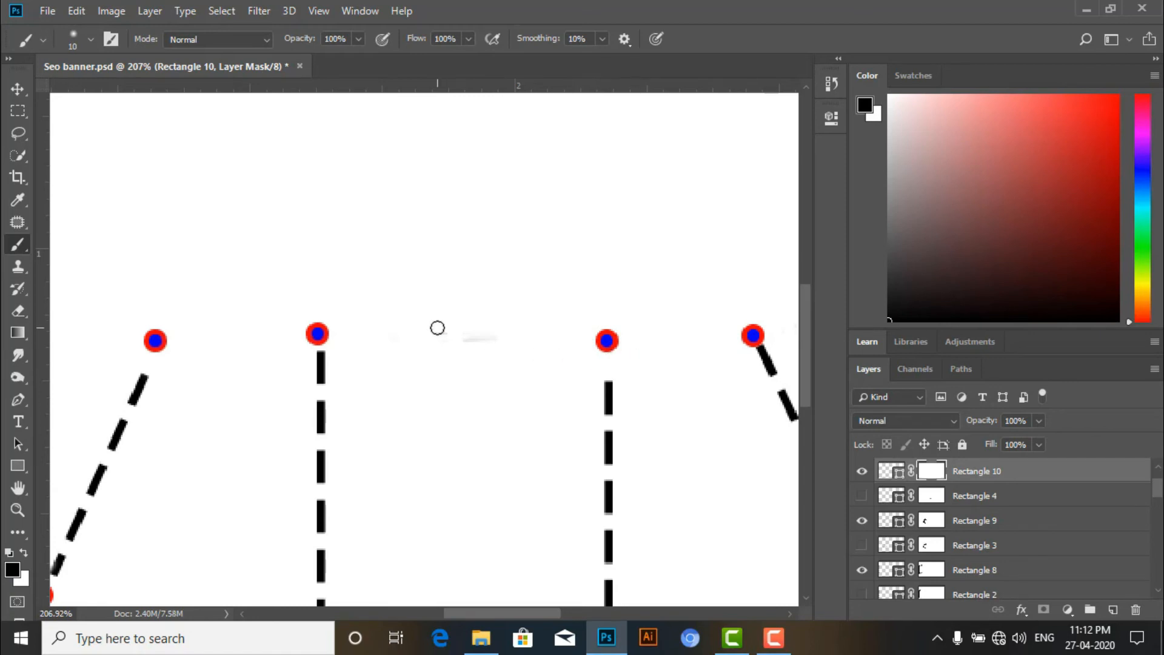
pyautogui.hotkey('ctrl', 'z')
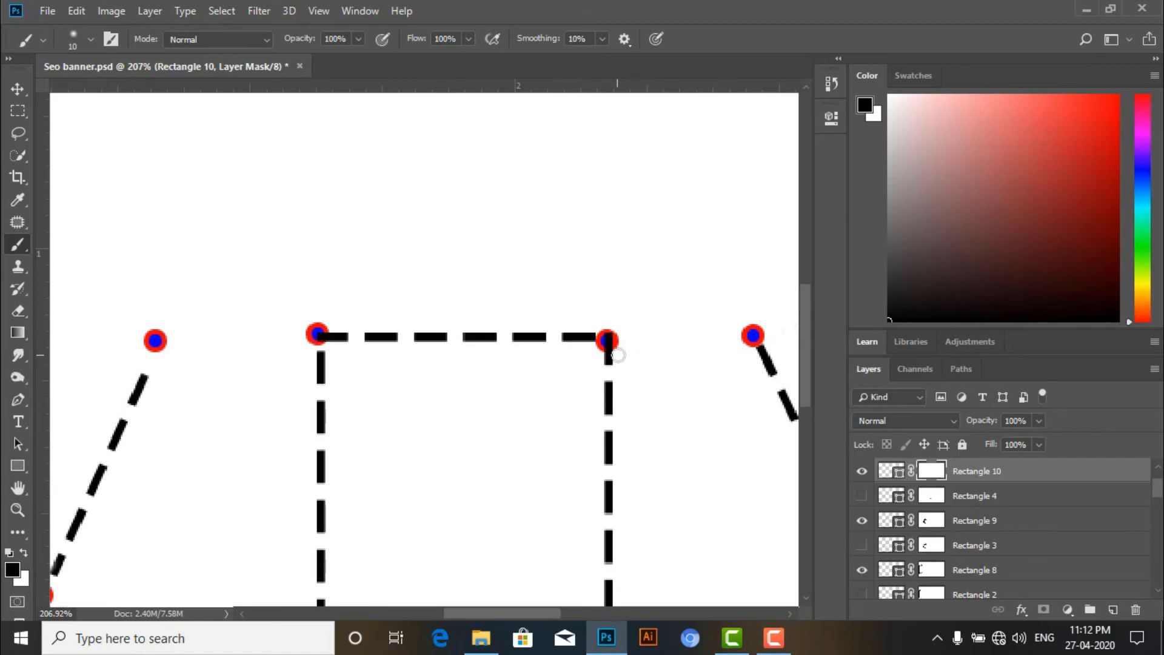
pyautogui.scroll(2, 593, 330)
pyautogui.moveTo(593, 330)
pyautogui.mouseDown()
pyautogui.moveTo(615, 323)
pyautogui.moveTo(528, 337)
pyautogui.moveTo(597, 335)
pyautogui.moveTo(431, 315)
pyautogui.moveTo(459, 341)
pyautogui.moveTo(303, 346)
pyautogui.moveTo(179, 336)
pyautogui.moveTo(462, 315)
pyautogui.moveTo(238, 339)
pyautogui.moveTo(632, 328)
pyautogui.moveTo(567, 341)
pyautogui.moveTo(645, 345)
pyautogui.mouseUp()
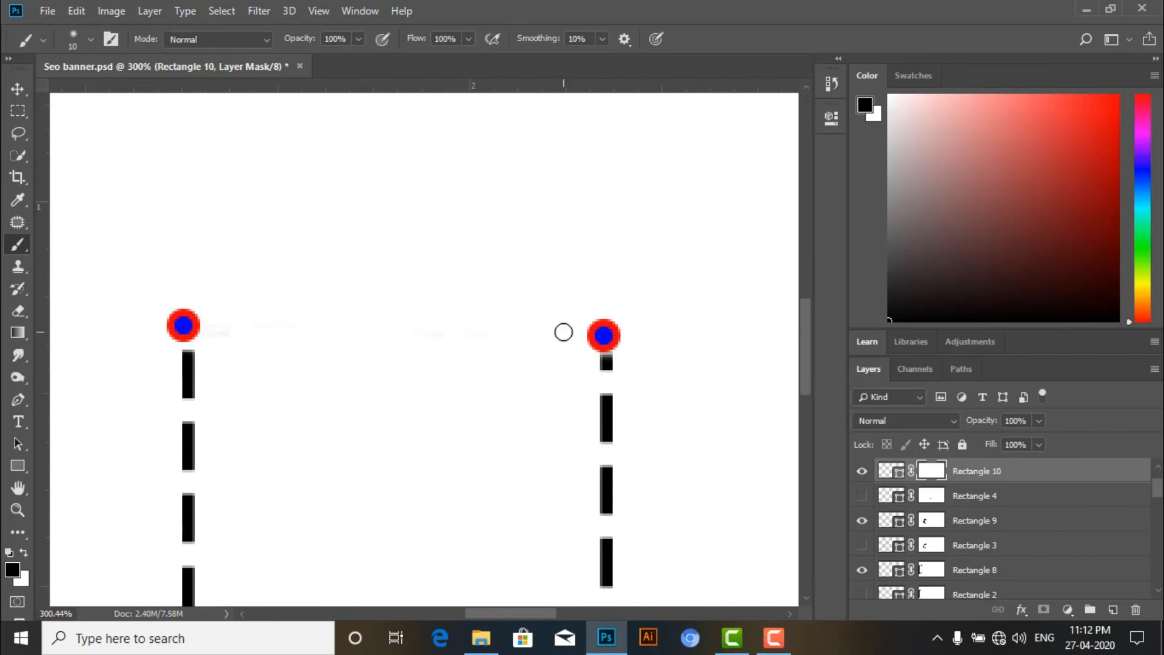
# Paint out the rectangle's lower edge on its mask, leaving only the two vertical dashed connectors
pyautogui.scroll(-3, 564, 332)
pyautogui.scroll(-2, 551, 343)
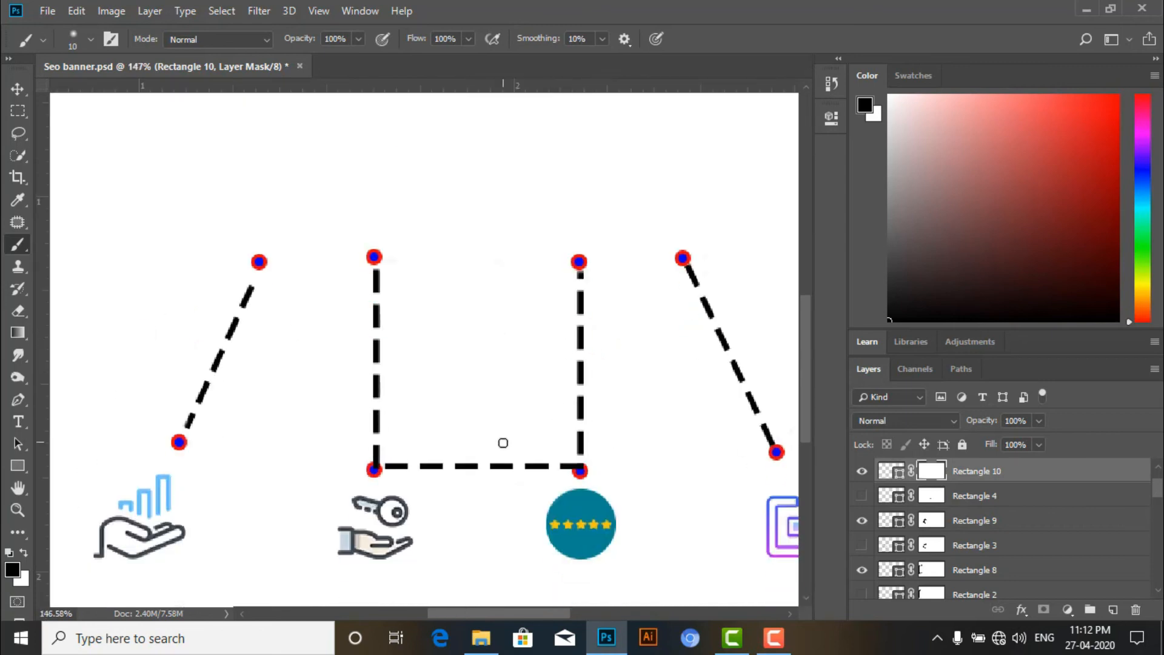
pyautogui.scroll(5, 470, 459)
pyautogui.moveTo(389, 476)
pyautogui.mouseDown()
pyautogui.moveTo(195, 486)
pyautogui.moveTo(305, 478)
pyautogui.moveTo(179, 472)
pyautogui.moveTo(321, 469)
pyautogui.moveTo(214, 468)
pyautogui.moveTo(251, 477)
pyautogui.mouseUp()
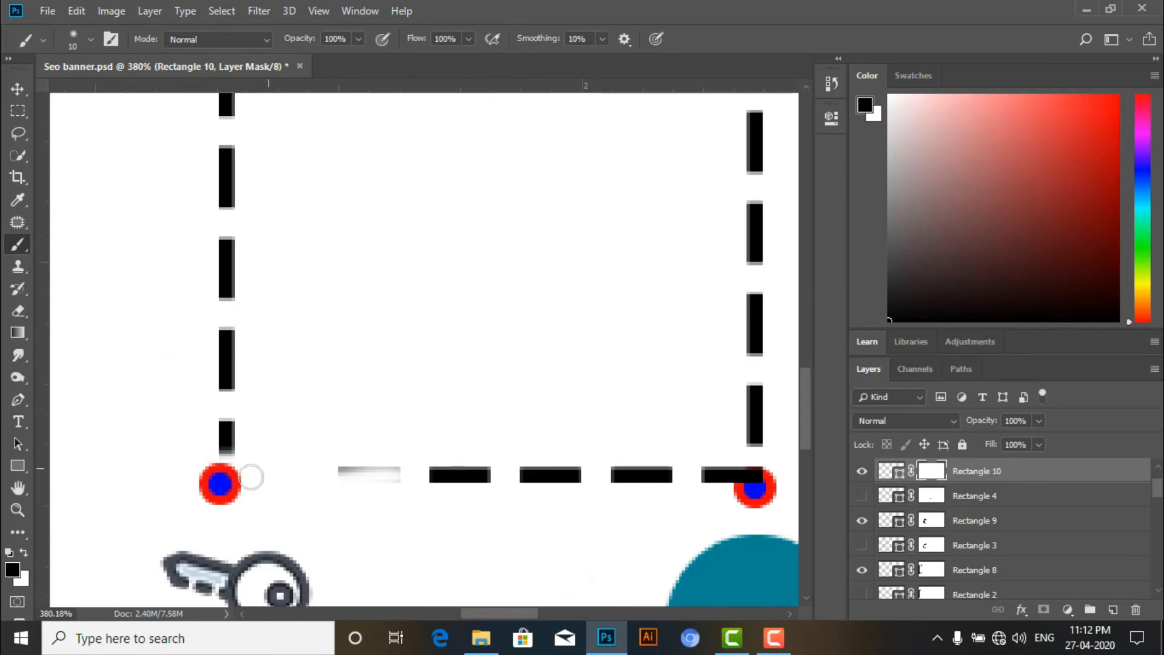
pyautogui.moveTo(491, 483)
pyautogui.mouseDown()
pyautogui.moveTo(364, 470)
pyautogui.moveTo(585, 477)
pyautogui.moveTo(552, 494)
pyautogui.moveTo(756, 487)
pyautogui.moveTo(684, 473)
pyautogui.moveTo(795, 463)
pyautogui.moveTo(647, 475)
pyautogui.moveTo(680, 481)
pyautogui.mouseUp()
pyautogui.scroll(-3, 494, 426)
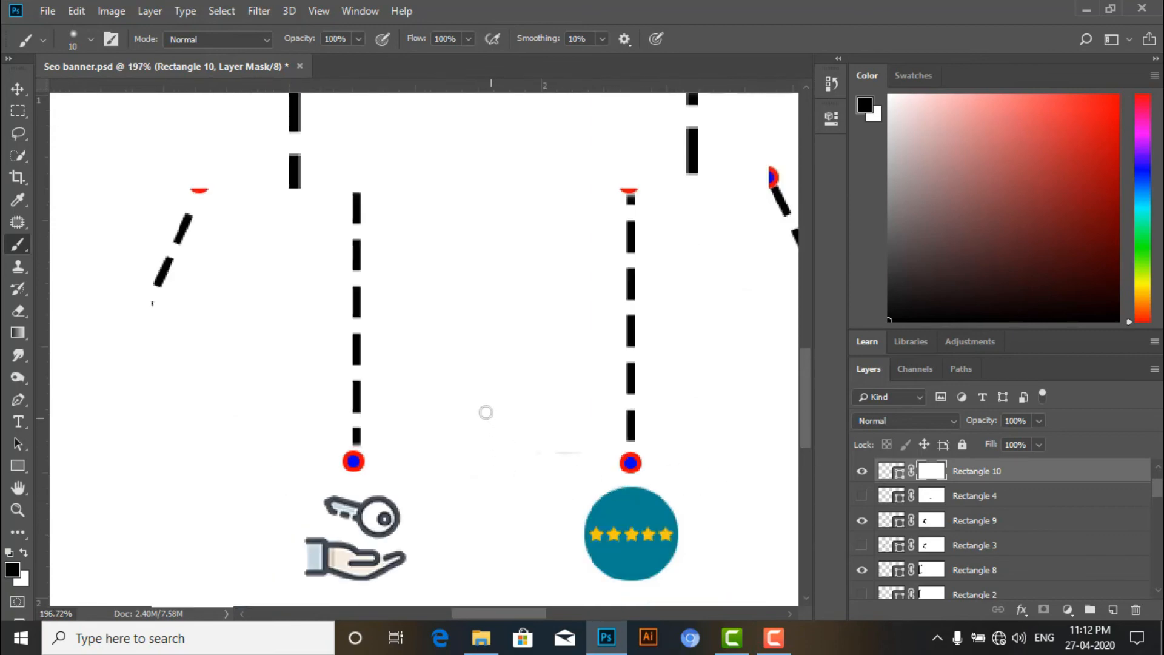
pyautogui.scroll(-4, 486, 412)
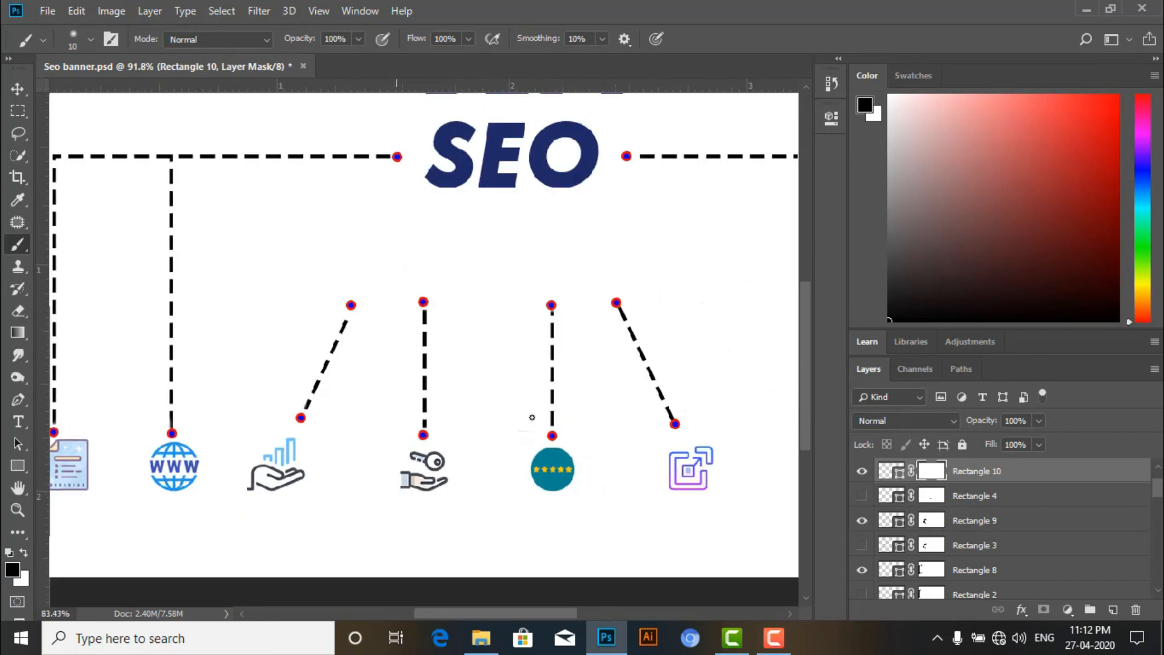
pyautogui.scroll(-2, 484, 336)
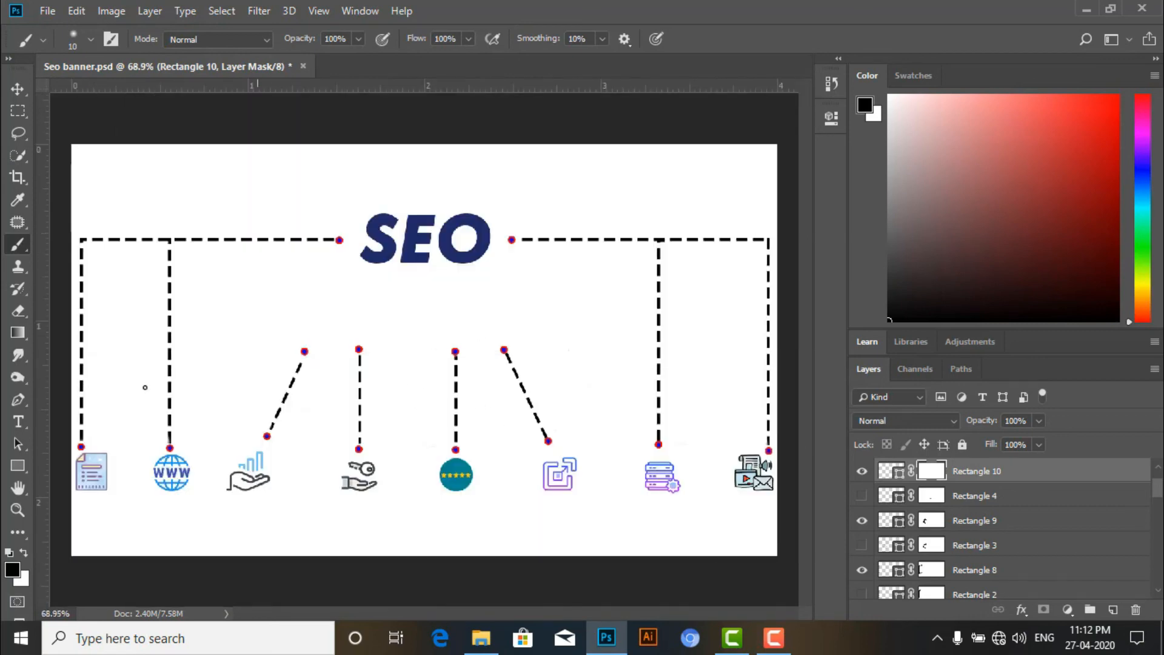
# Select the red and blue dot at the end of the dashed line left of the SEO title and hide its layer
pyautogui.scroll(5, 329, 262)
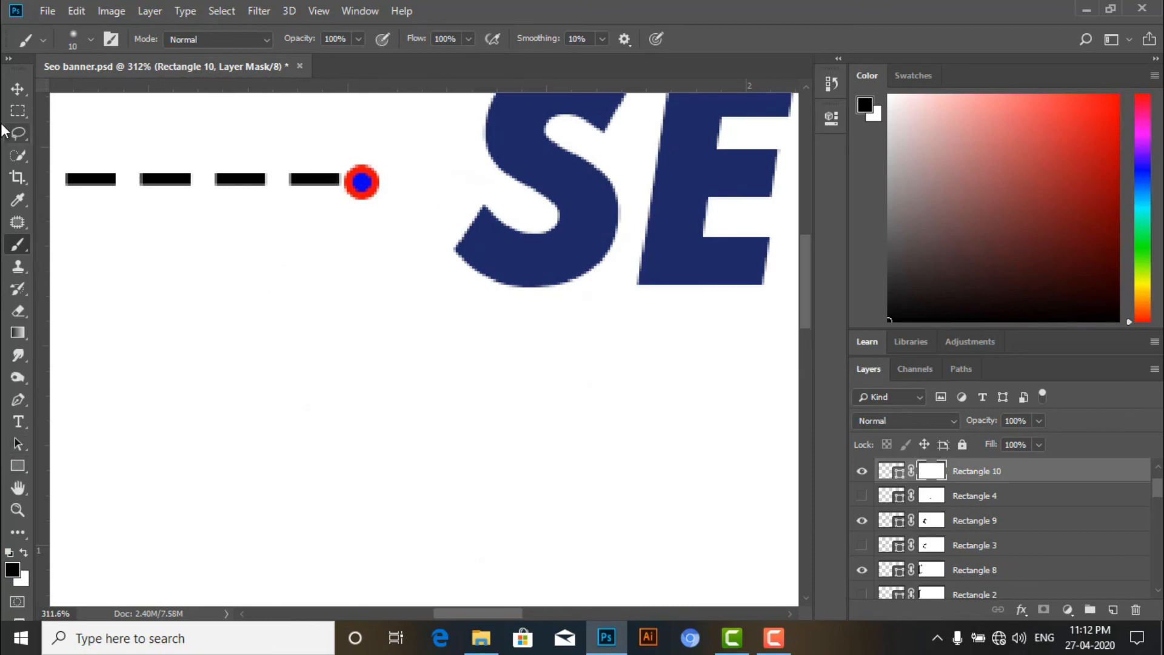
pyautogui.click(9, 95)
pyautogui.click(366, 189)
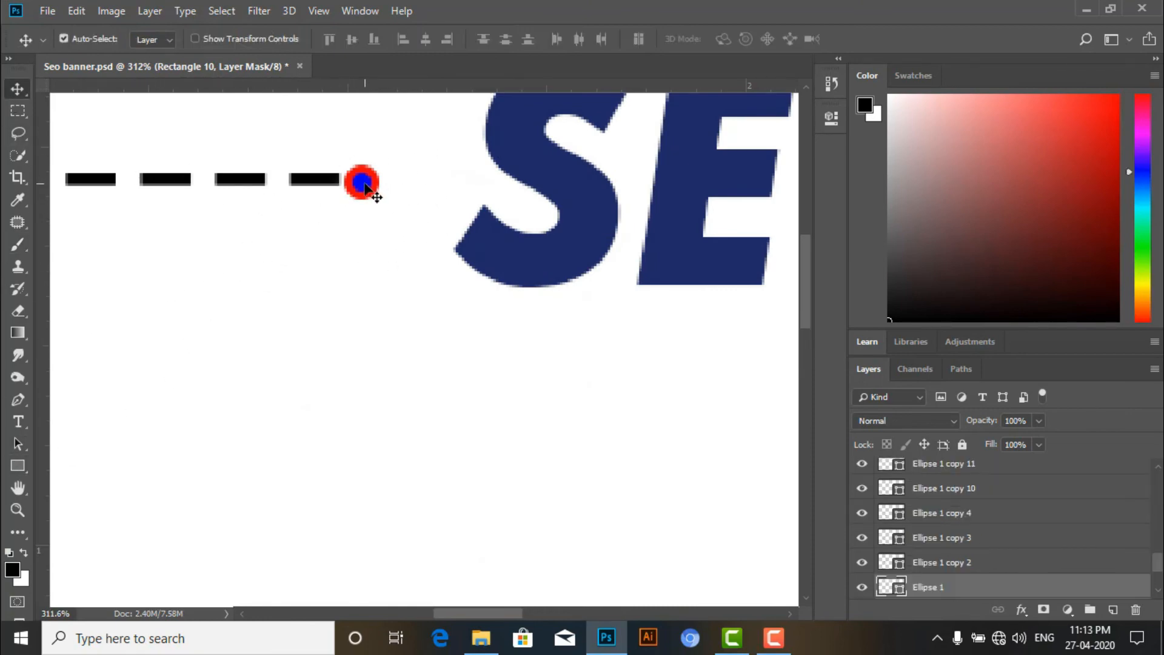
pyautogui.click(860, 588)
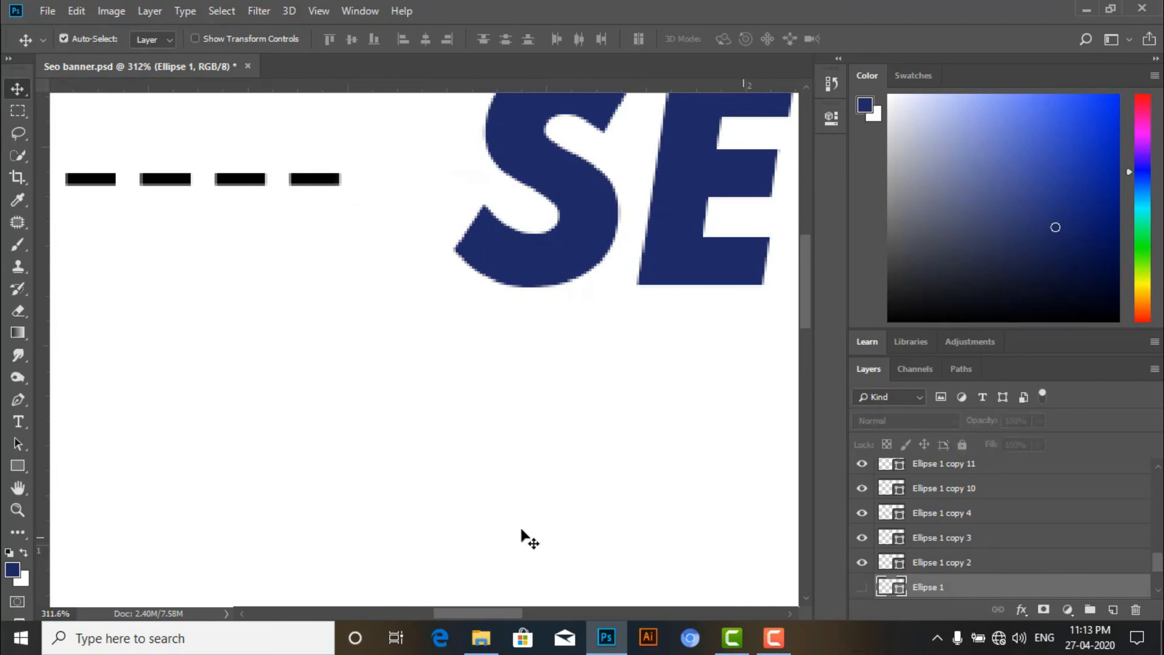
# Draw a circle about 9 px wide with blue fill and red 2.88 px stroke at the dashed line's end left of the SEO title
pyautogui.click(17, 464)
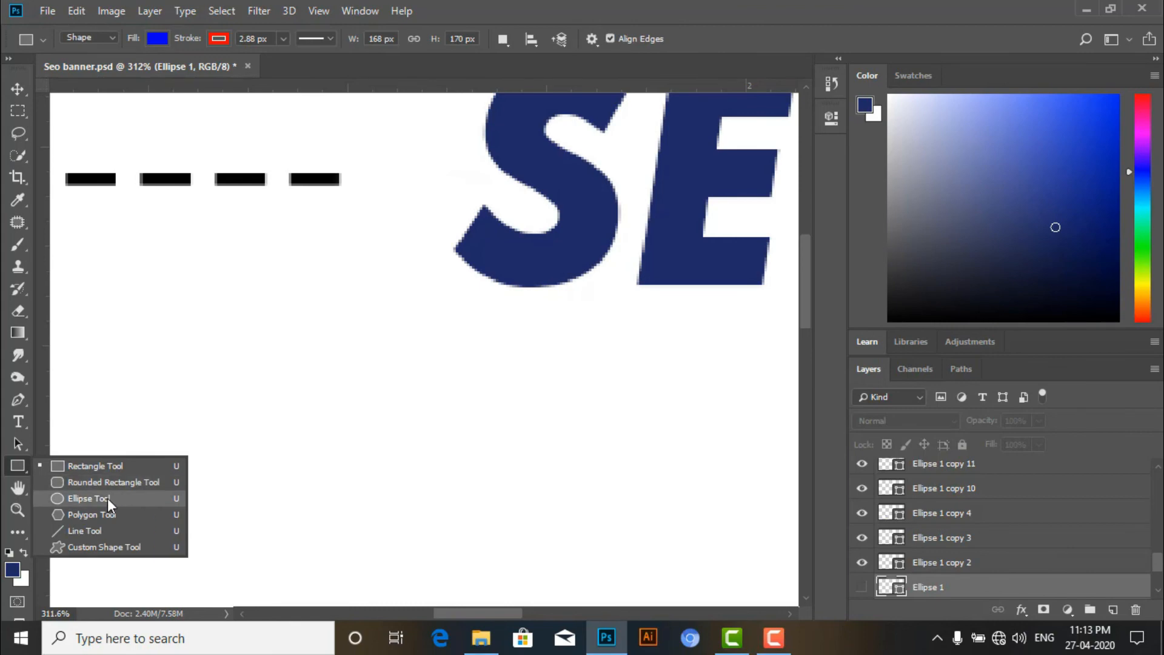
pyautogui.click(107, 497)
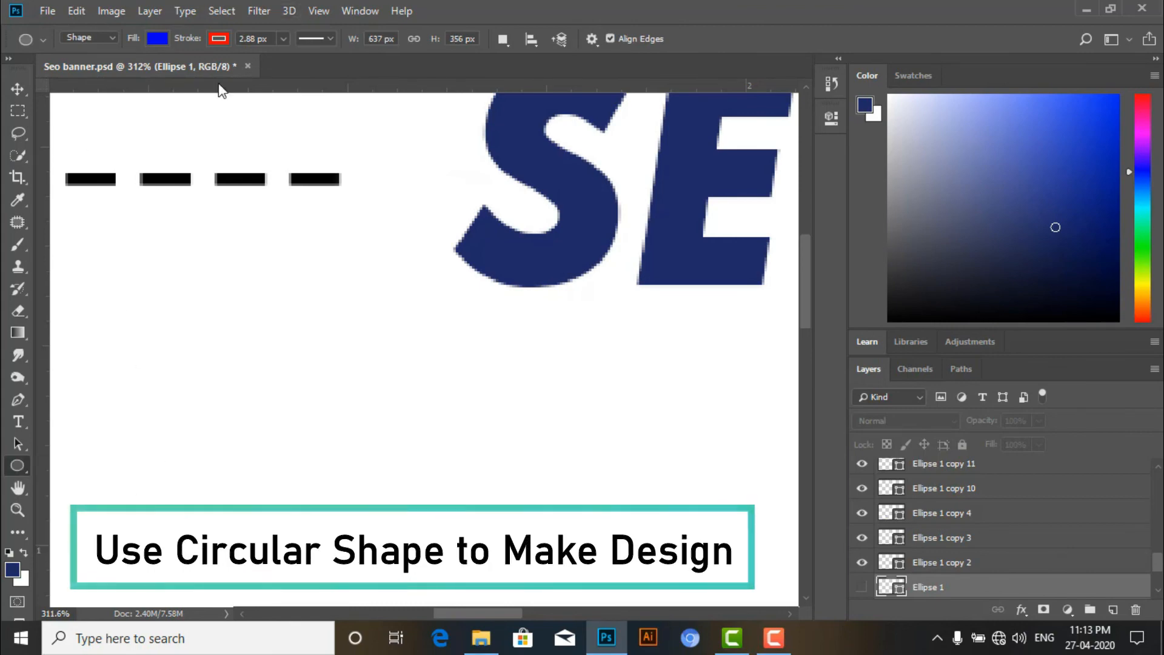
pyautogui.scroll(5, 380, 183)
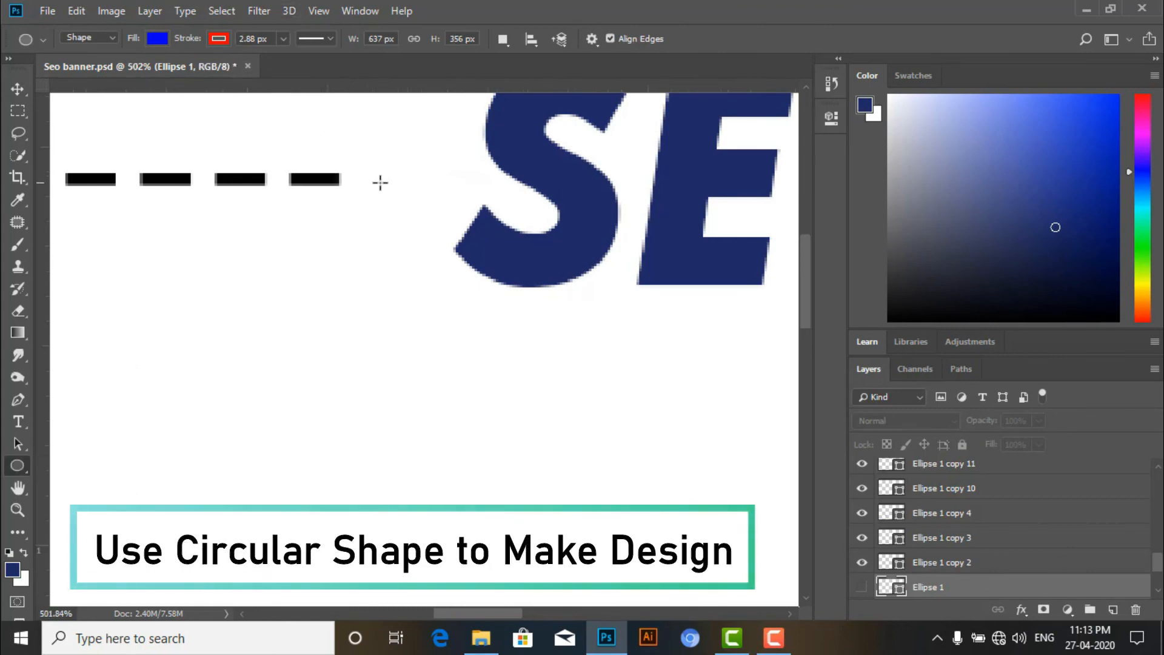
pyautogui.scroll(2, 381, 182)
pyautogui.moveTo(343, 159); pyautogui.dragTo(385, 199)
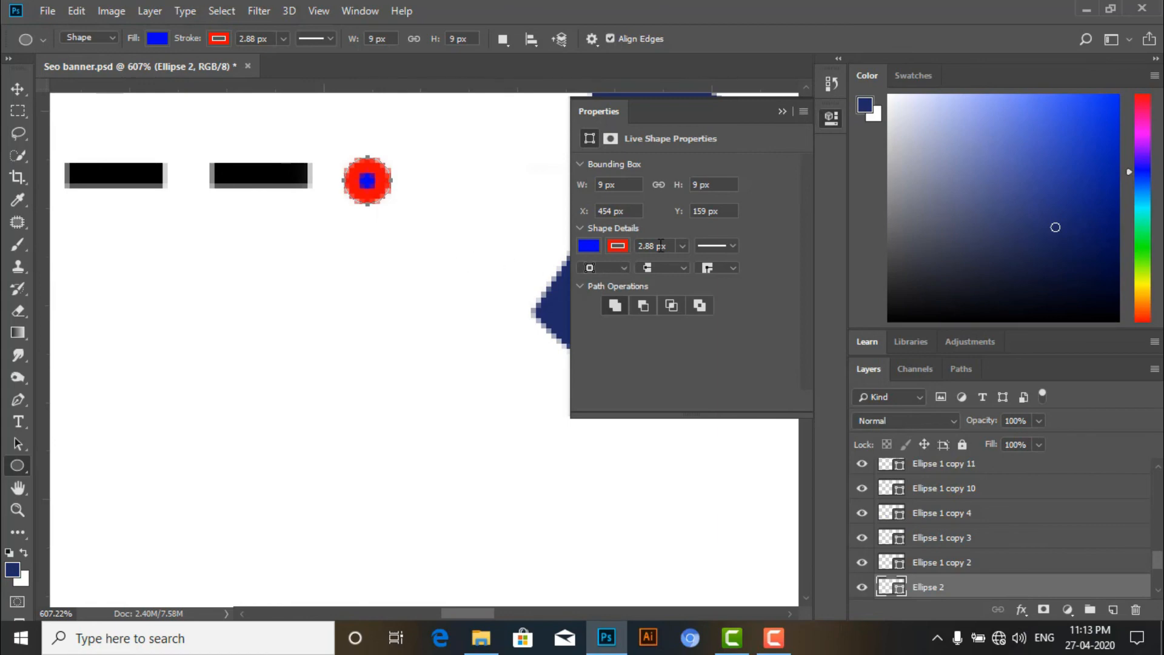
# Check the stroke width setting of the new circle left of the SEO title and close its shape properties
pyautogui.click(683, 246)
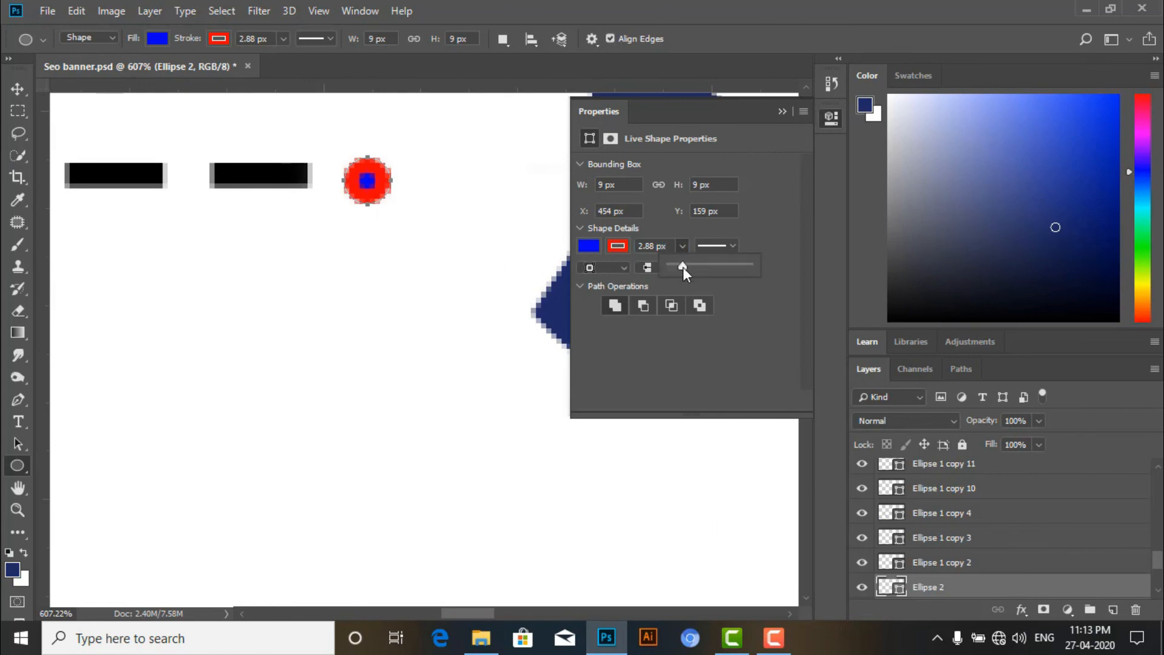
pyautogui.hotkey('ctrl', '-')
pyautogui.click(658, 246)
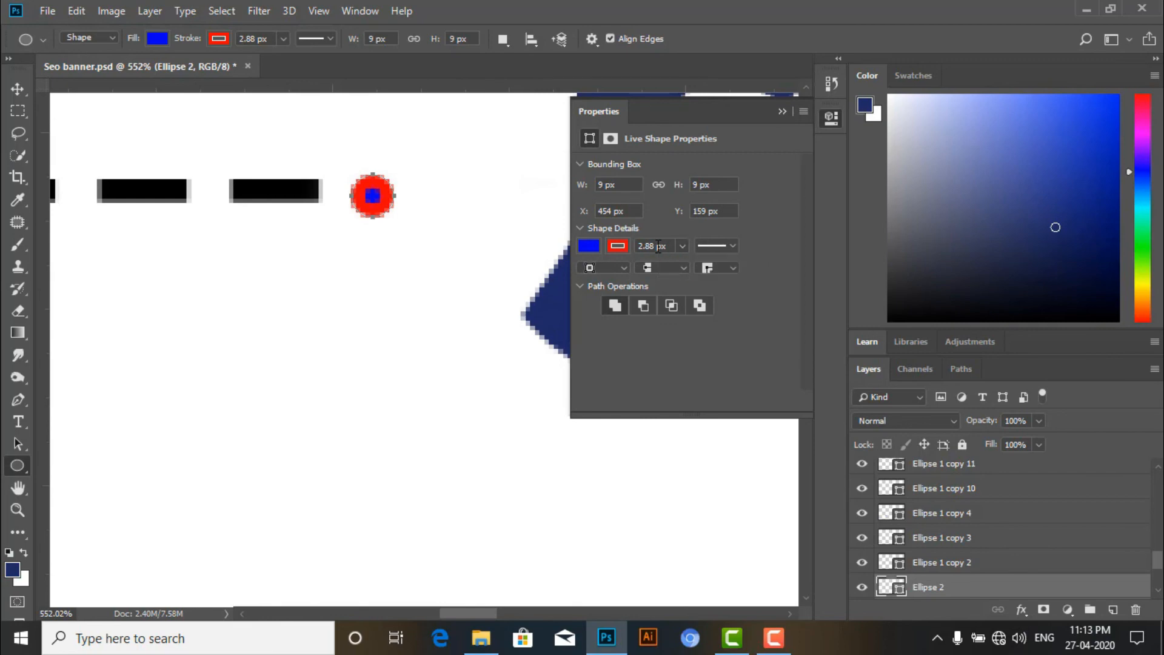
pyautogui.press('Up')
pyautogui.click(782, 112)
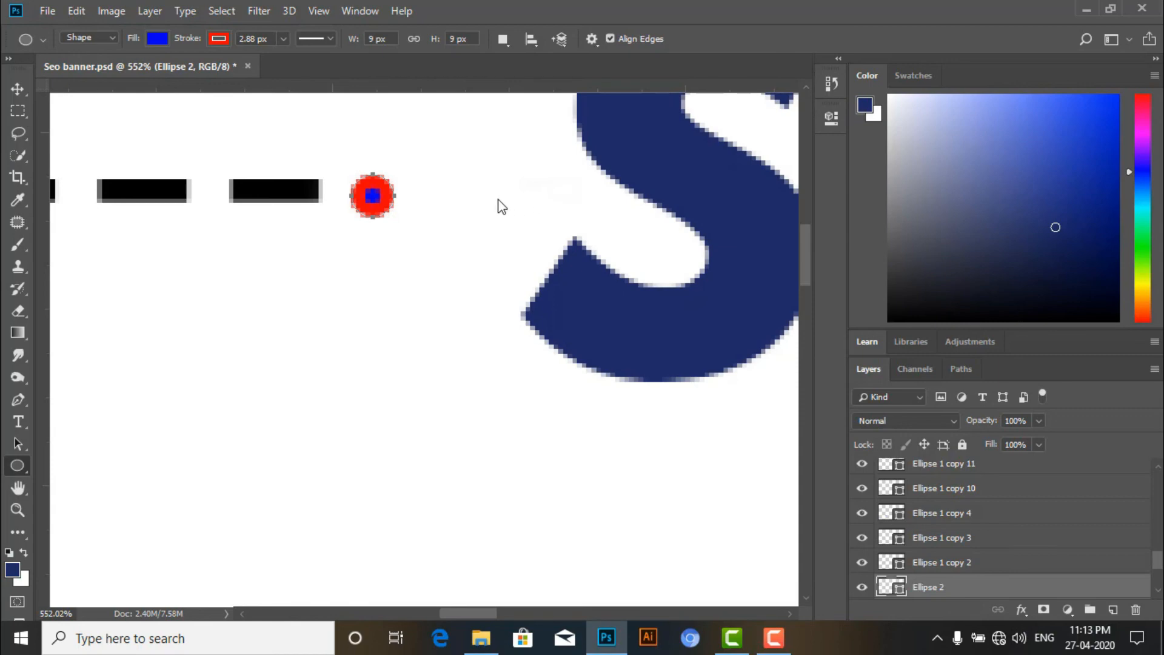
# Try duplicating the small red and blue dot left of the SEO title and moving the copy below it, and undo the duplication
pyautogui.click(18, 88)
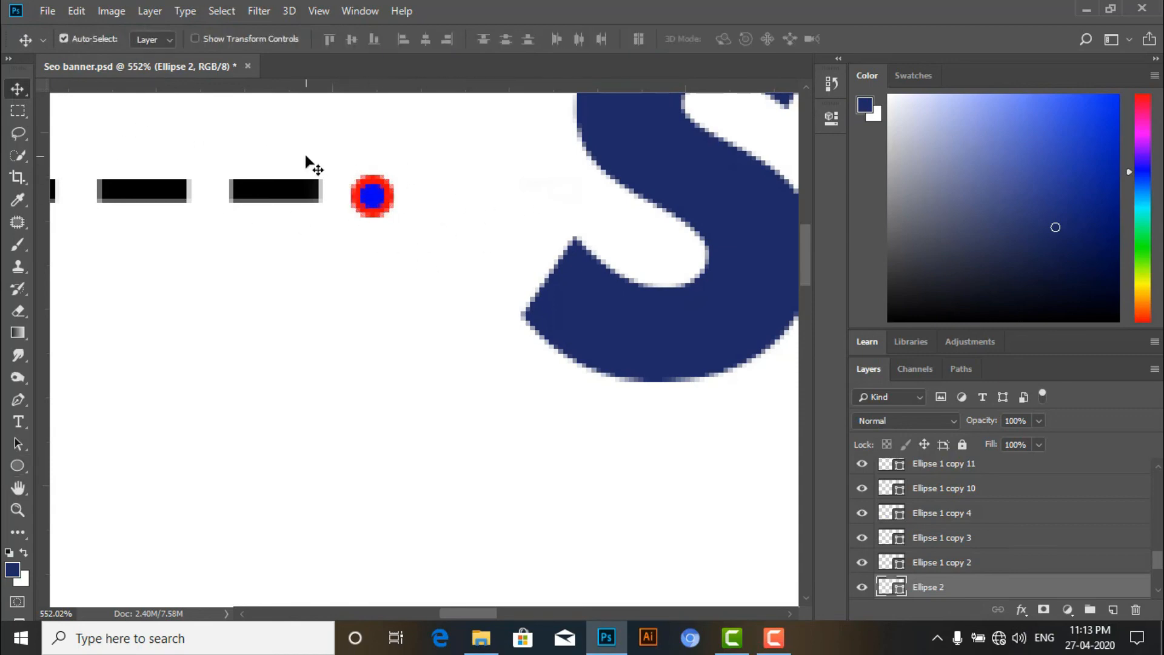
pyautogui.scroll(-5, 306, 164)
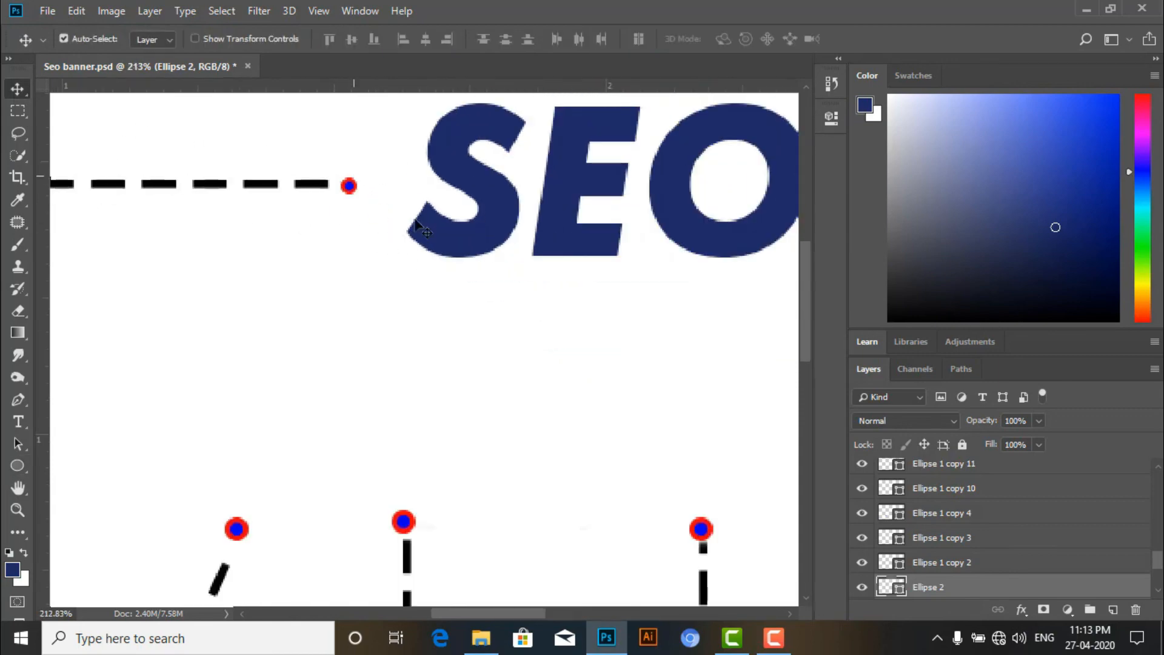
pyautogui.scroll(3, 371, 198)
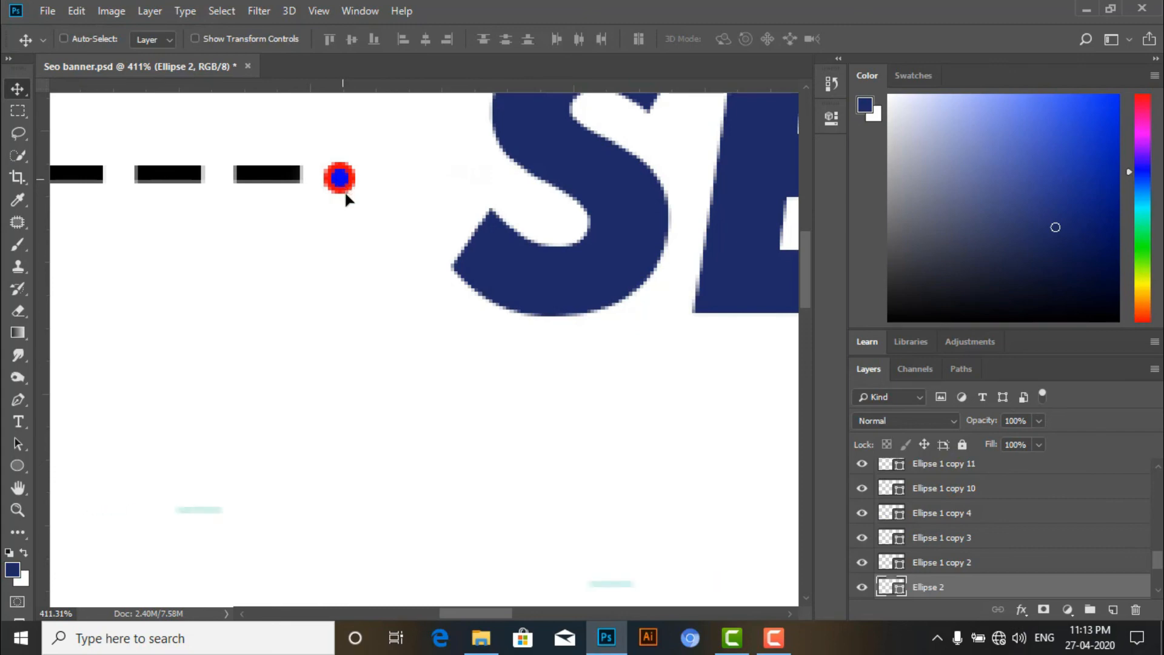
pyautogui.moveTo(343, 183); pyautogui.dragTo(341, 283)
pyautogui.scroll(-5, 343, 293)
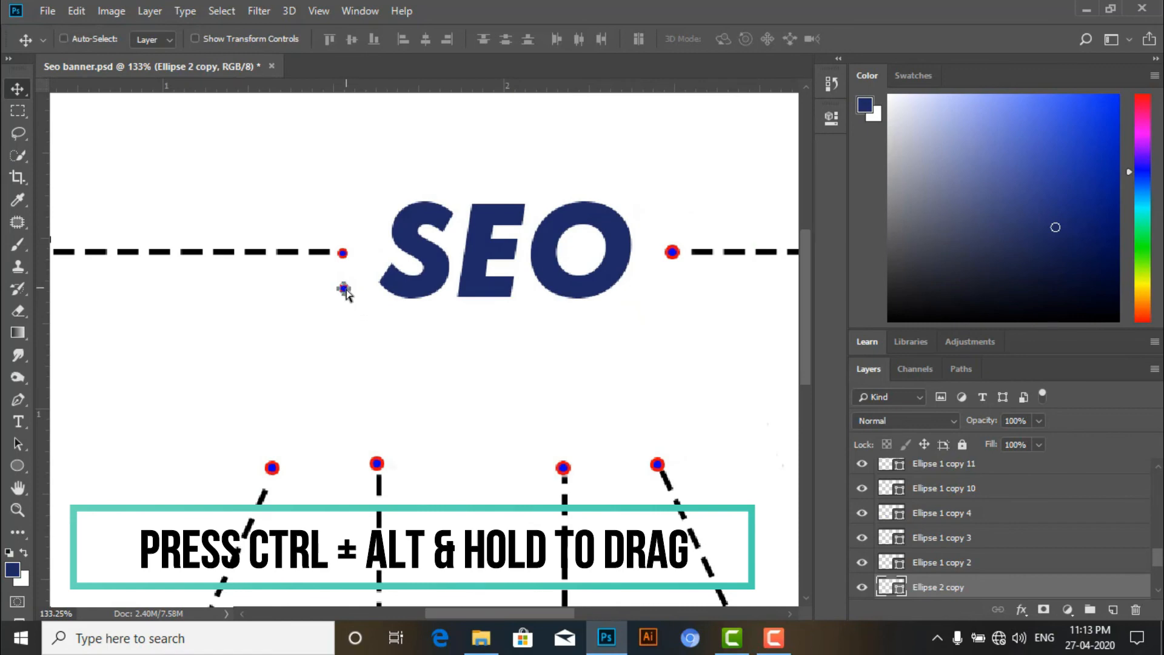
pyautogui.moveTo(339, 308); pyautogui.dragTo(278, 465)
pyautogui.moveTo(305, 394); pyautogui.dragTo(340, 322)
pyautogui.hotkey('ctrl', 'z')
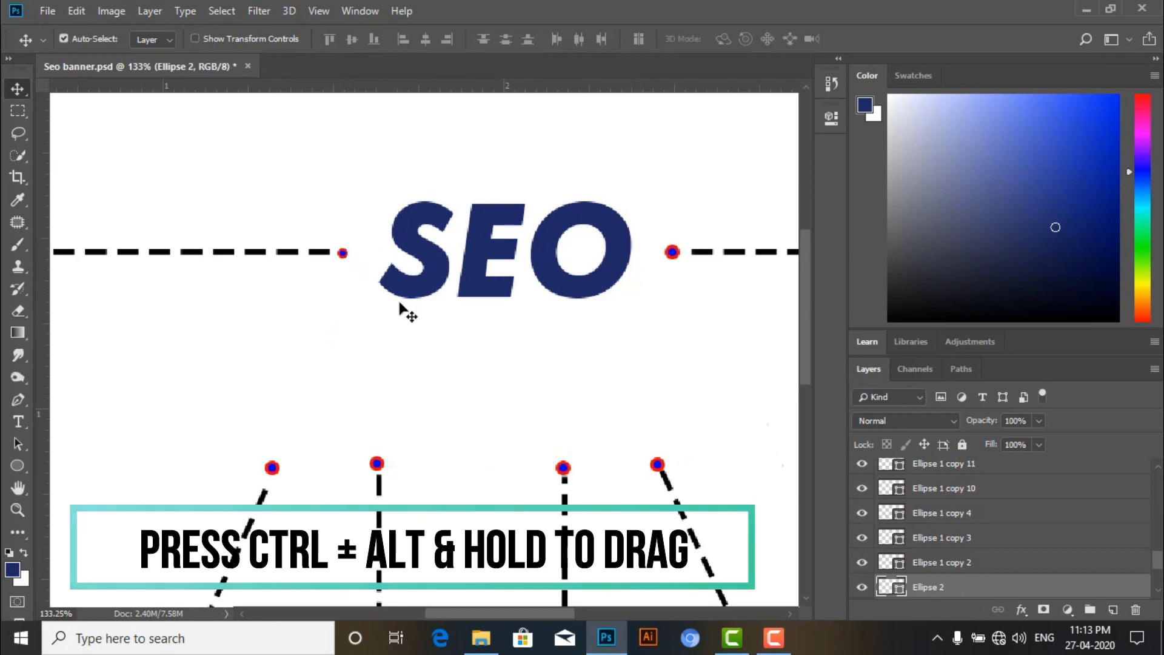
pyautogui.scroll(-5, 401, 309)
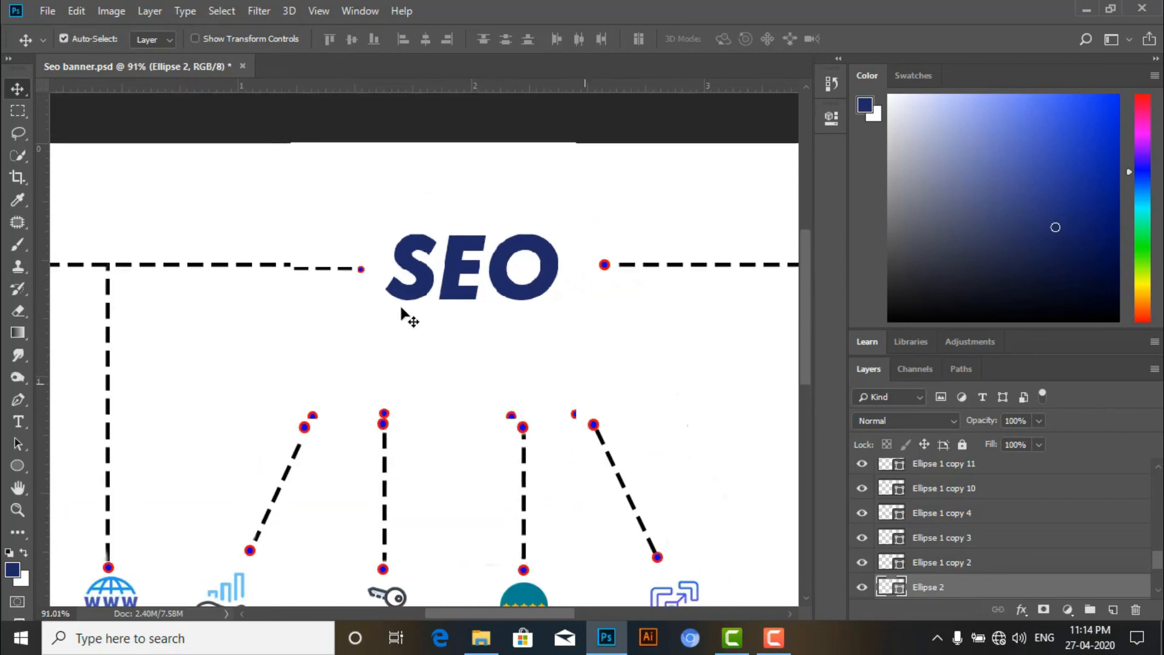